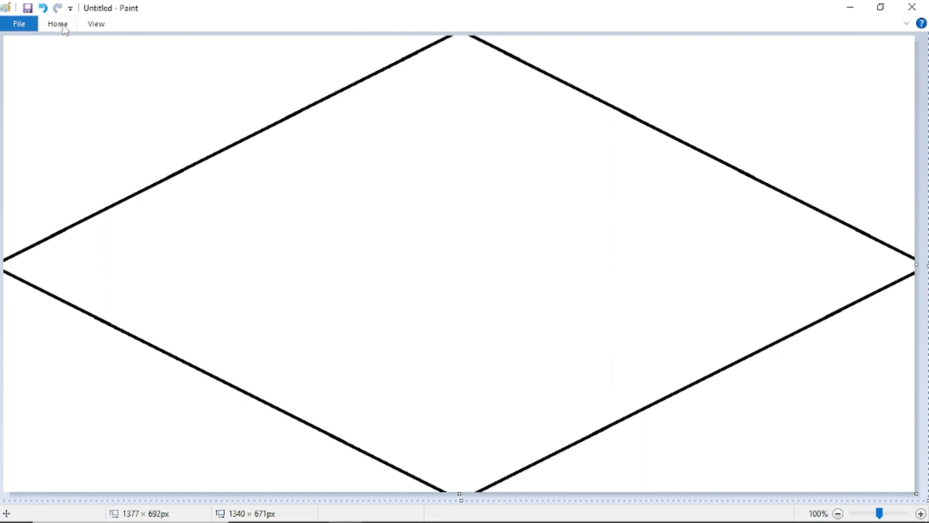
- Recolour the diamond outline purple and fill the top-left triangle with purple
click(61, 25)
click(639, 43)
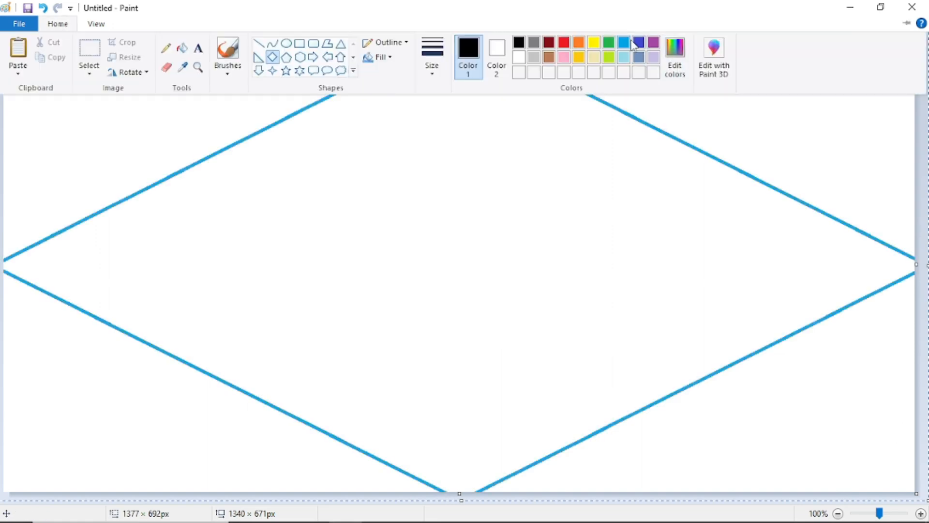
click(654, 45)
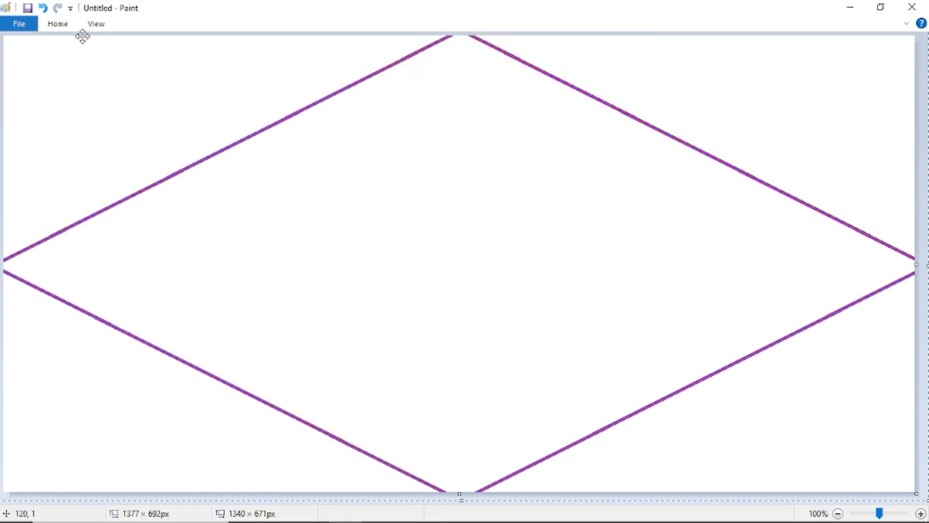
click(61, 25)
click(182, 47)
click(154, 79)
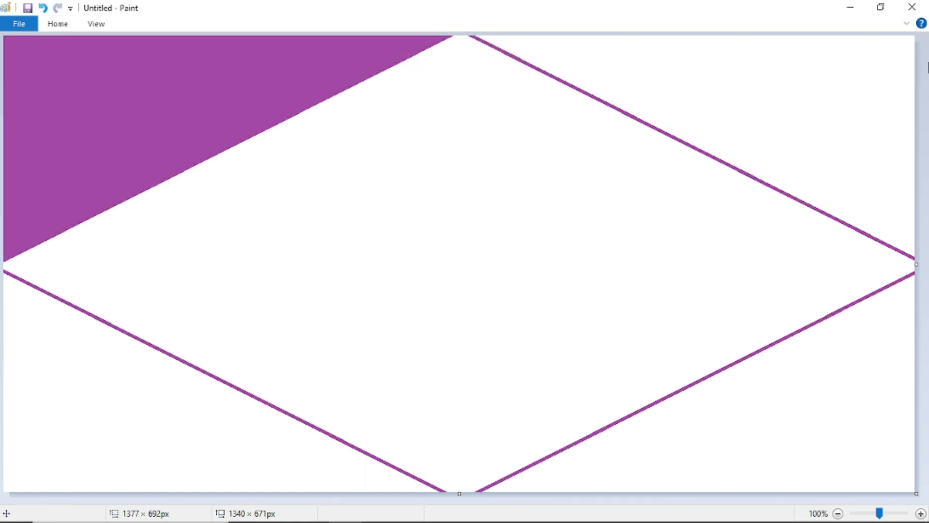
- Mix a dark blue custom colour and fill the top-right triangle with it
click(57, 24)
click(676, 70)
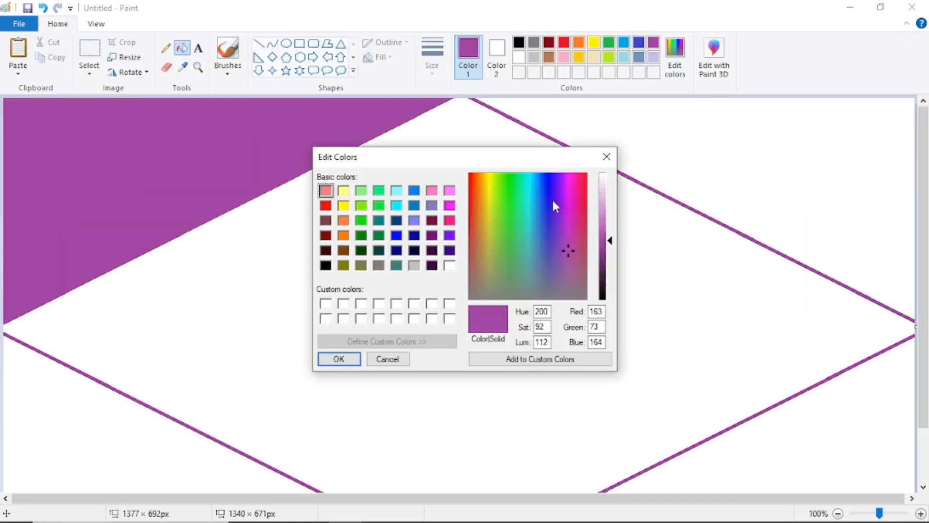
click(603, 270)
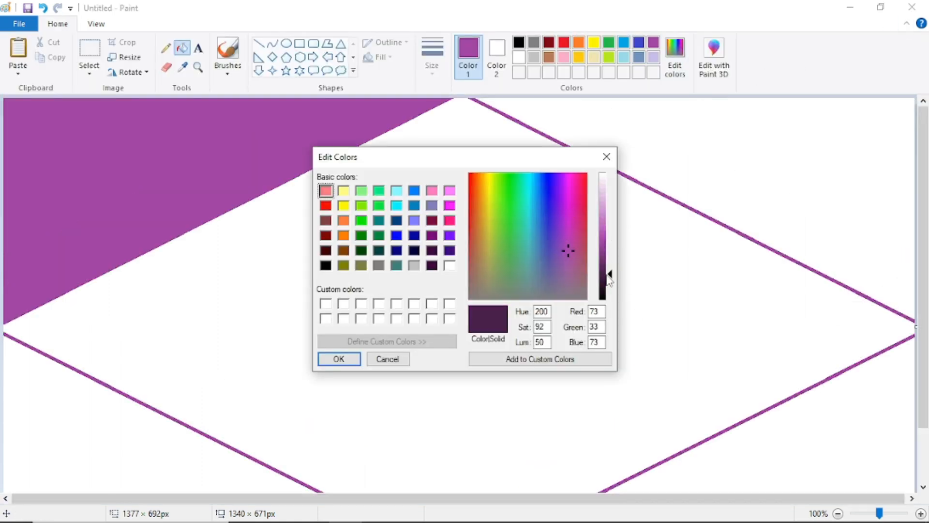
click(396, 236)
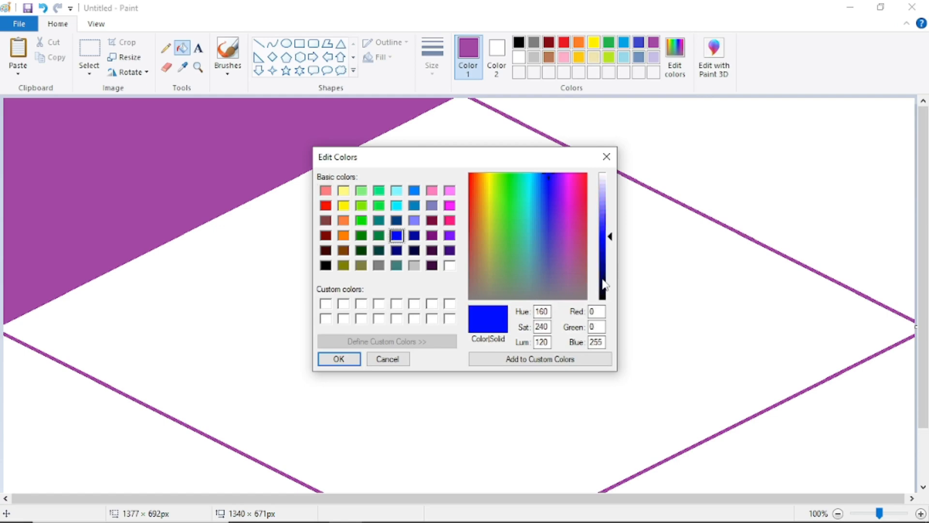
click(605, 280)
click(605, 259)
click(339, 359)
click(690, 166)
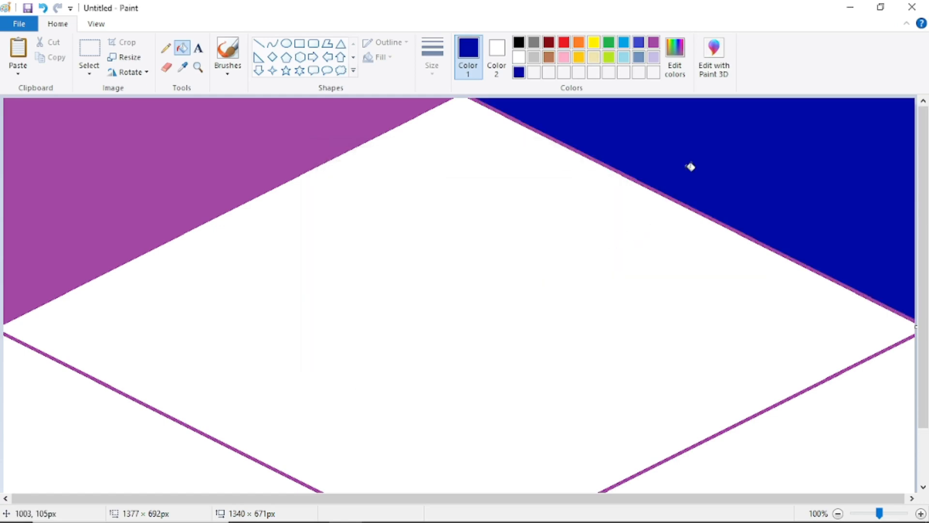
- Mix a darkened crimson and fill the central diamond with it
click(674, 72)
click(449, 220)
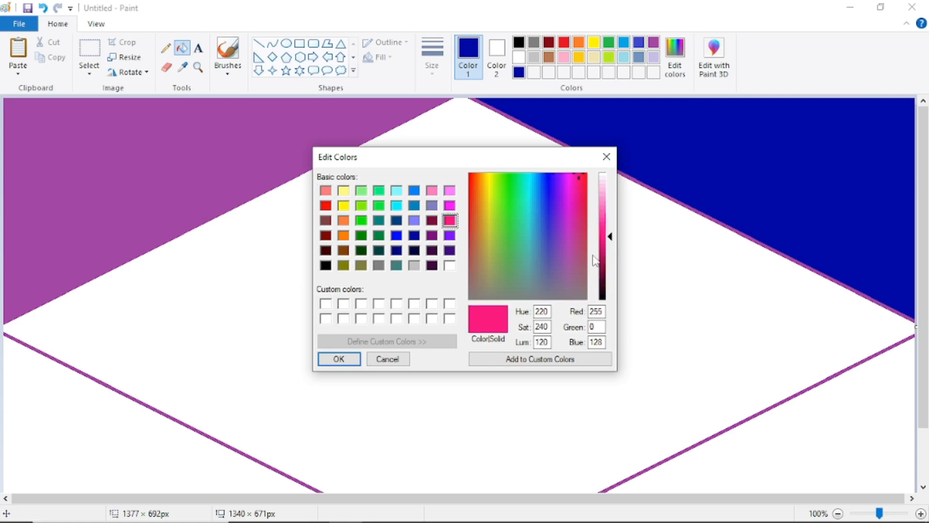
click(605, 259)
click(339, 358)
click(412, 132)
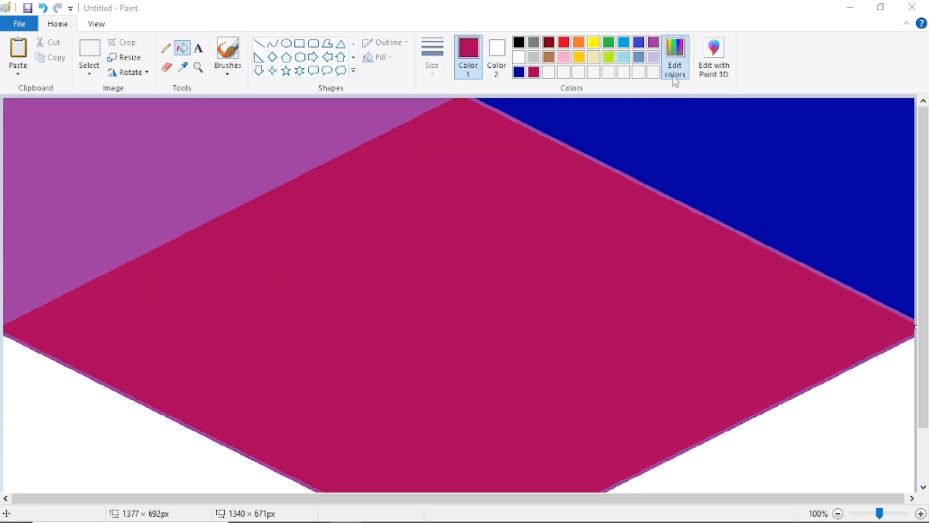
- Mix a very dark maroon and fill the bottom-right triangle with it
click(674, 73)
click(542, 221)
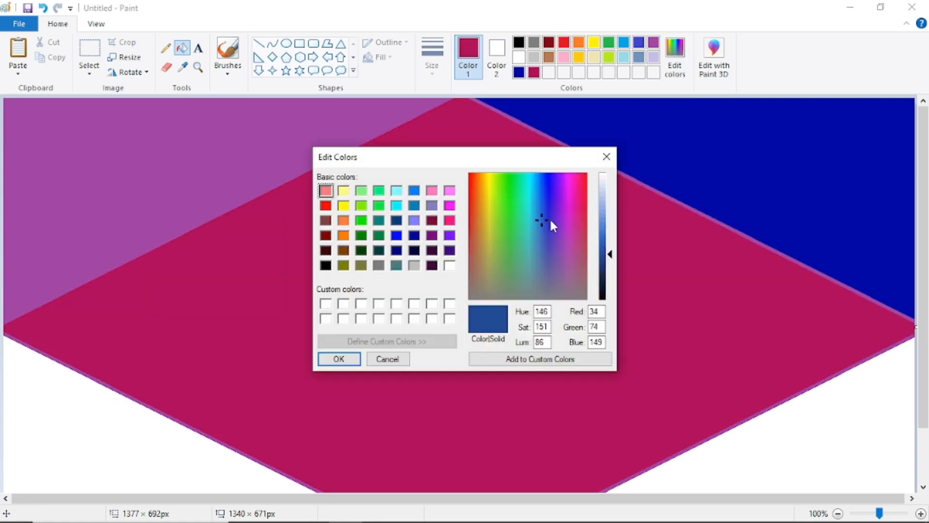
click(431, 220)
click(603, 287)
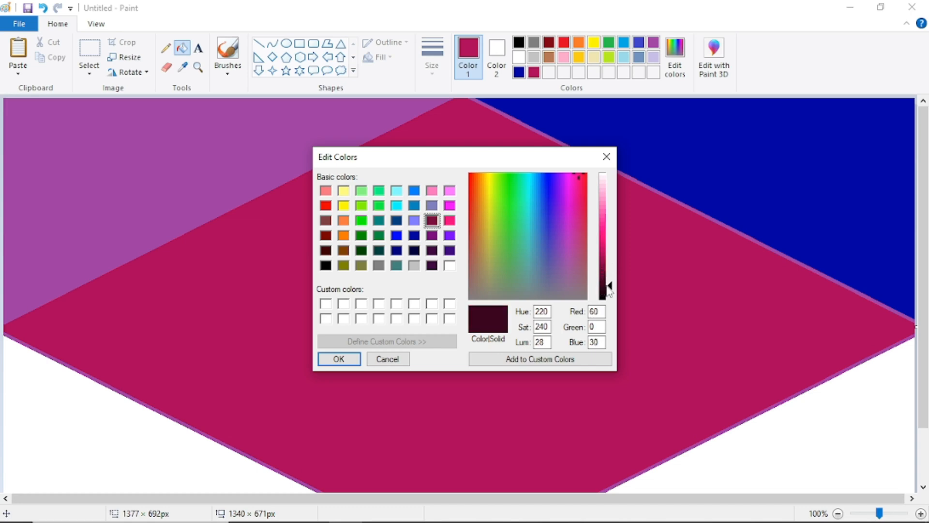
click(339, 357)
click(847, 419)
- Darken turquoise to a near-black teal and fill the bottom-left triangle
click(677, 77)
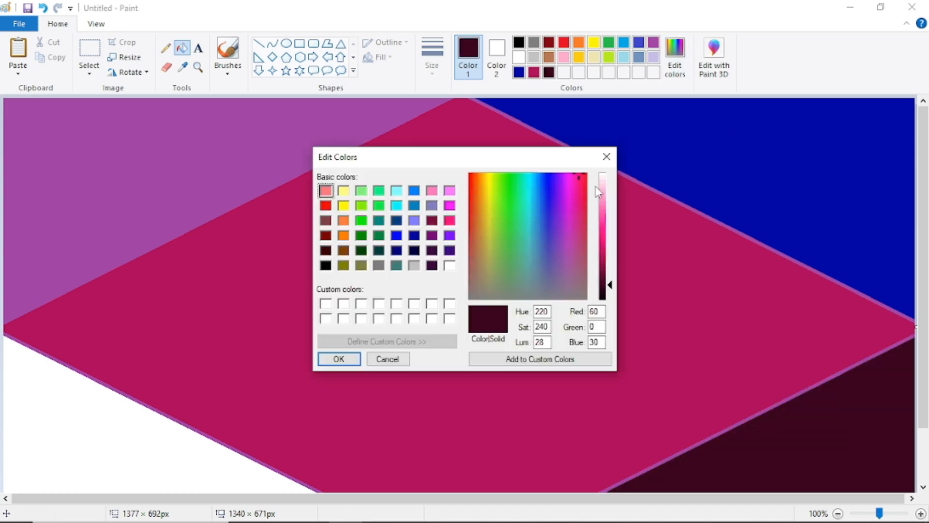
click(607, 293)
click(341, 361)
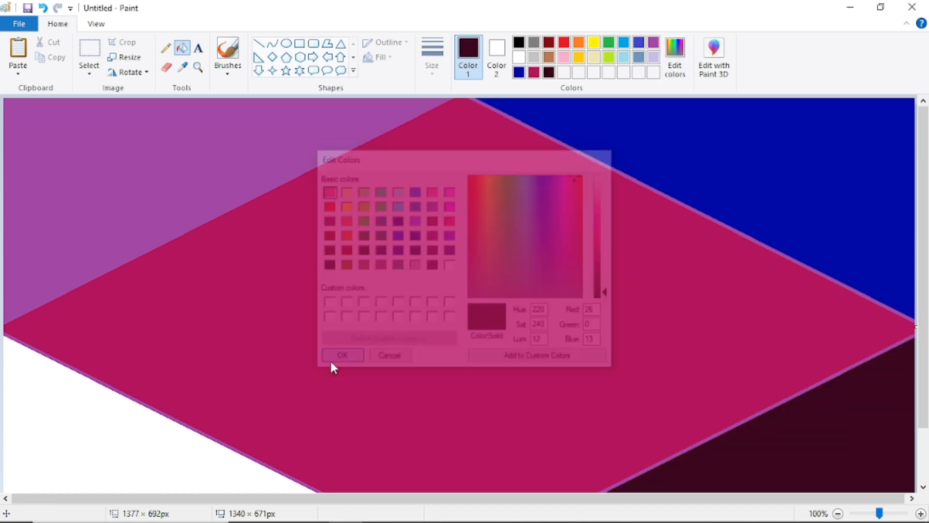
click(623, 44)
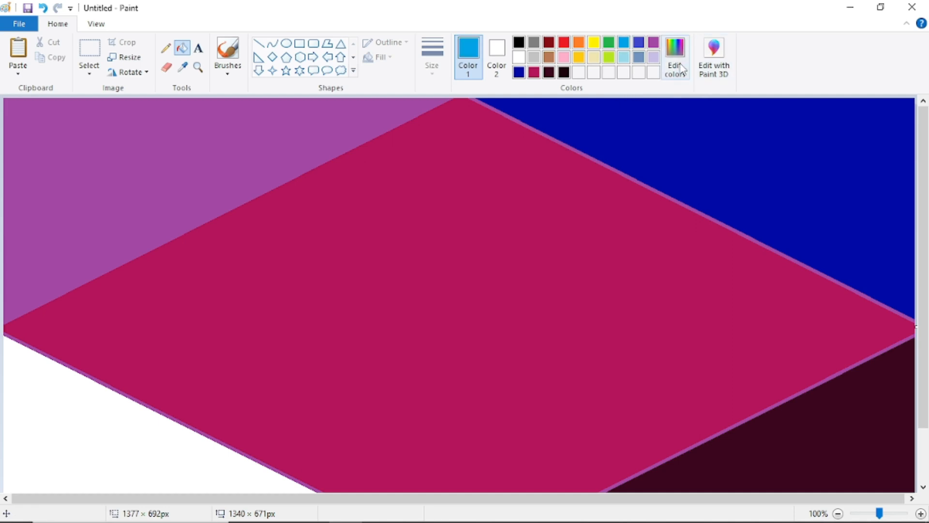
click(676, 63)
click(605, 293)
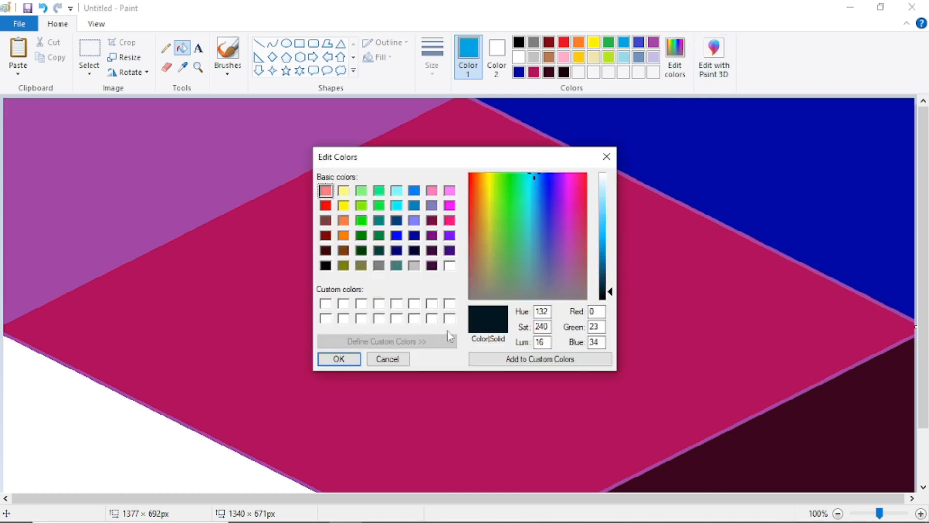
click(339, 359)
click(134, 434)
click(89, 68)
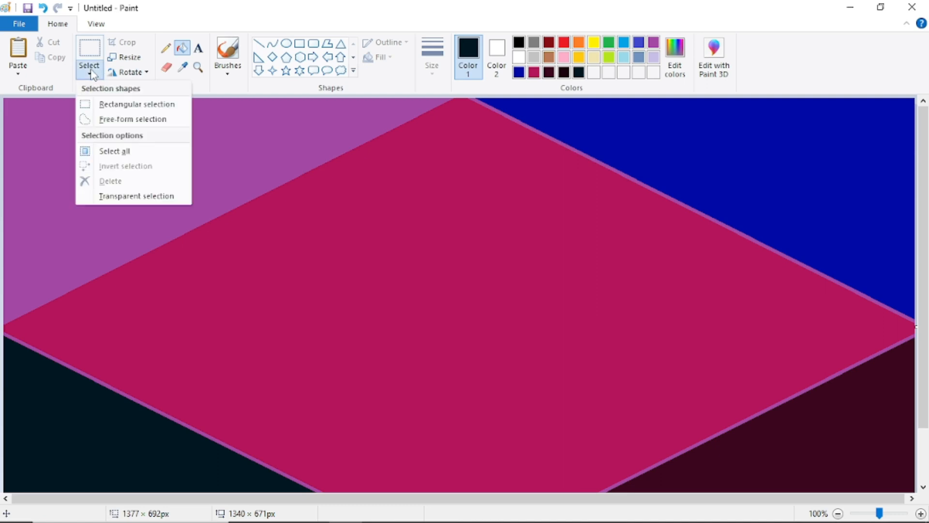
- Resize the picture to 1 pixel wide in pixels, without keeping the aspect ratio
click(123, 57)
click(49, 183)
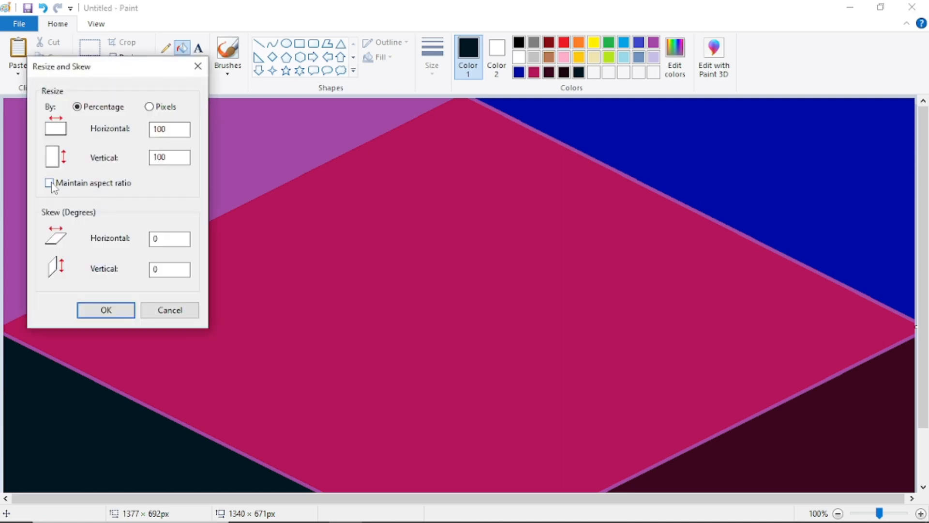
click(149, 107)
double_click(175, 129)
text(13)
click(115, 311)
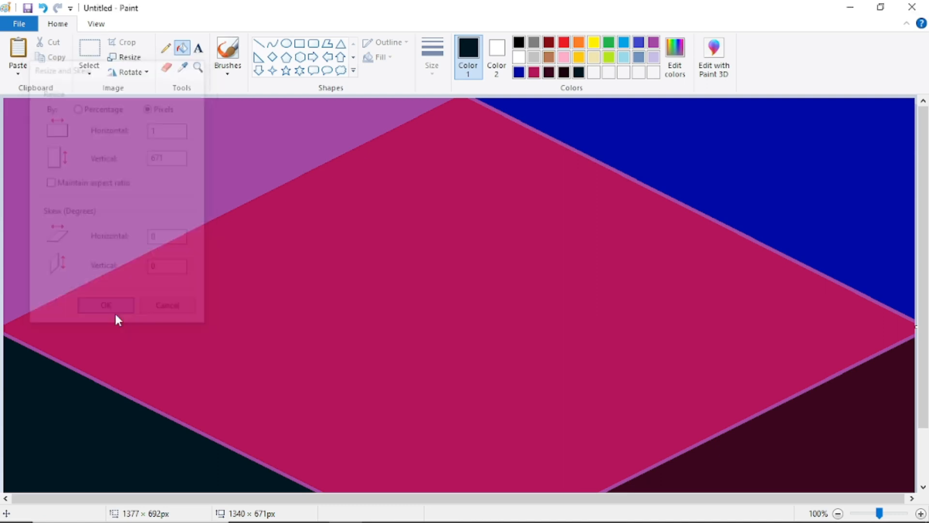
- Resize the picture back to 1340 pixels wide, stretching the colours into a vertical gradient
click(123, 56)
click(79, 183)
click(149, 107)
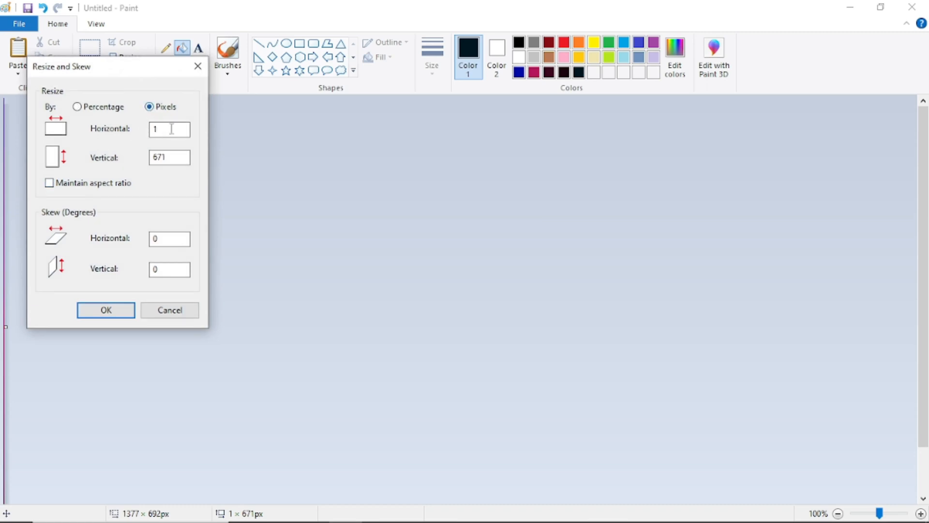
click(172, 130)
text(340)
click(117, 308)
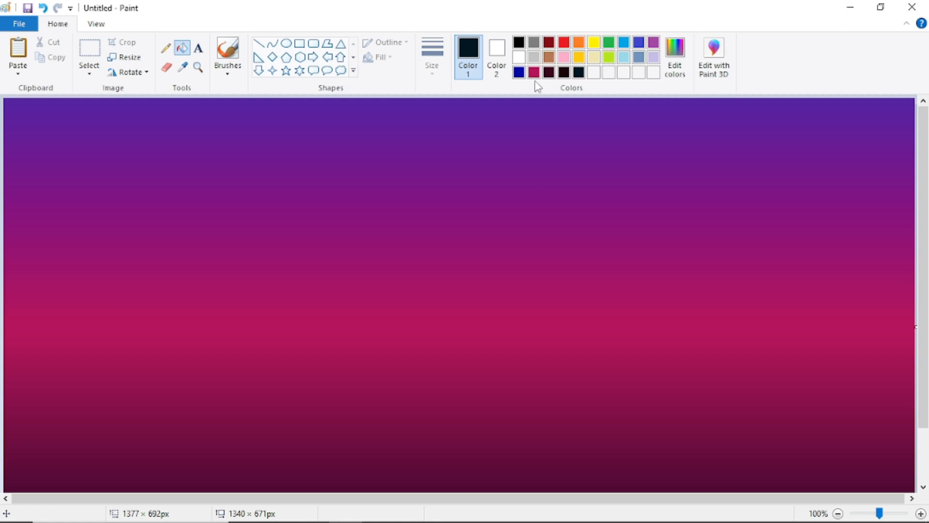
- Choose a brush with the second line width and hide the ribbon for canvas room
click(228, 74)
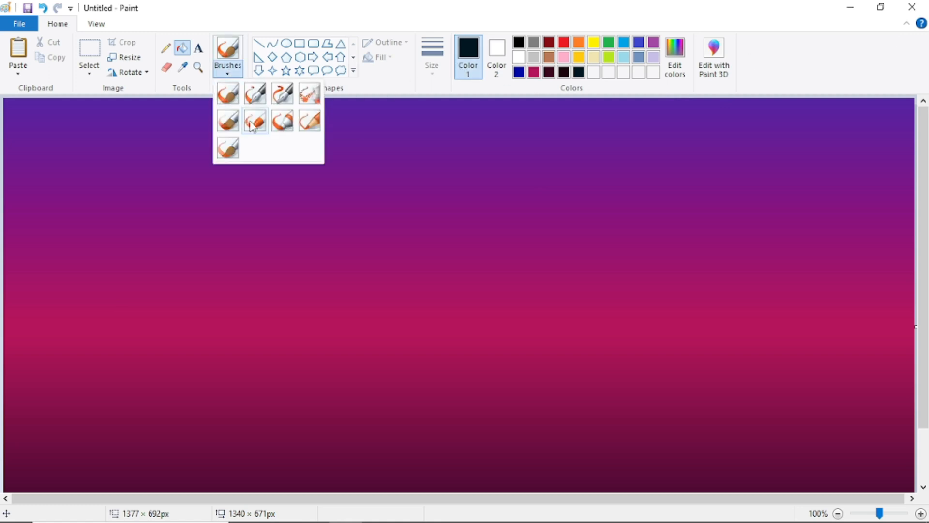
click(226, 92)
click(432, 61)
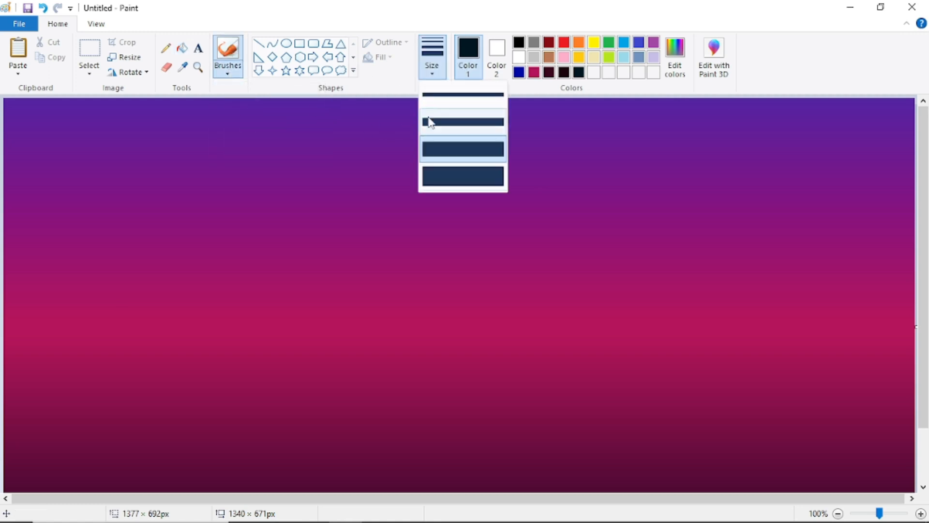
click(438, 120)
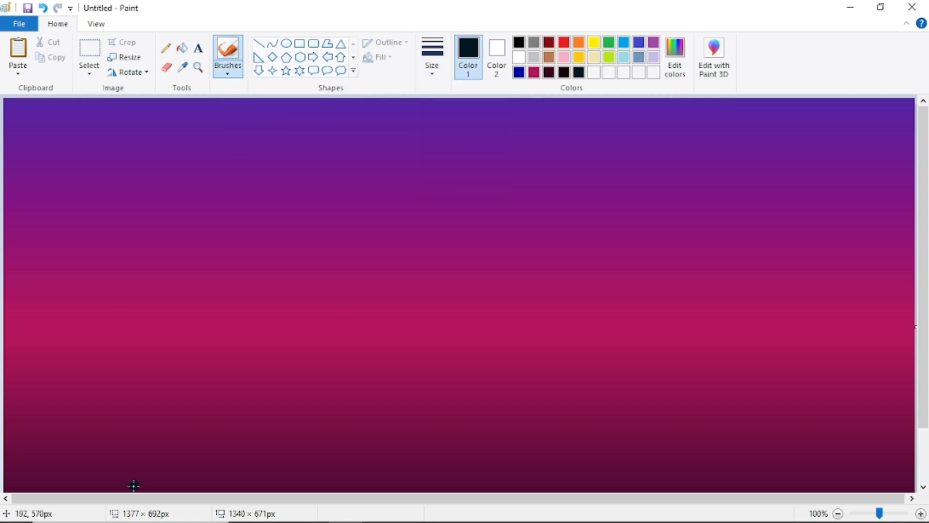
click(906, 23)
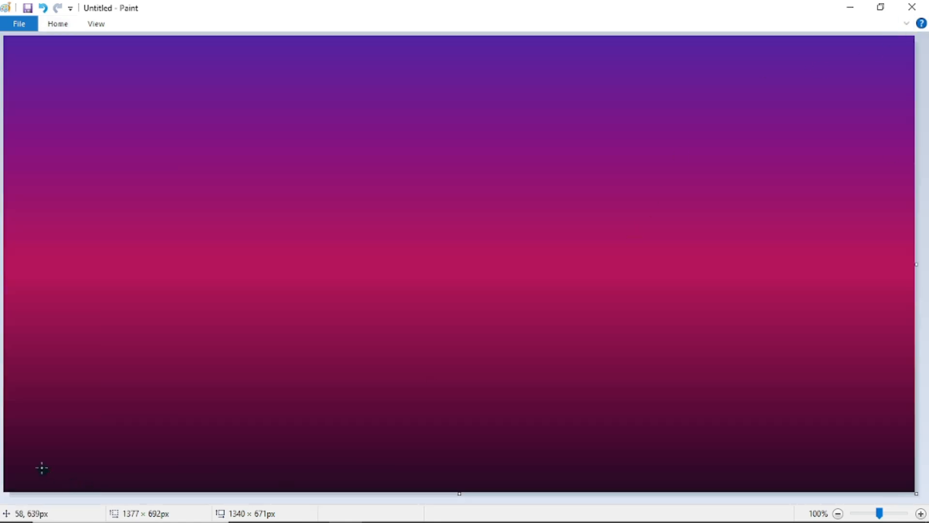
- Paint the dark hill along the bottom, filling both sides and raising the left ridge
click(12, 399)
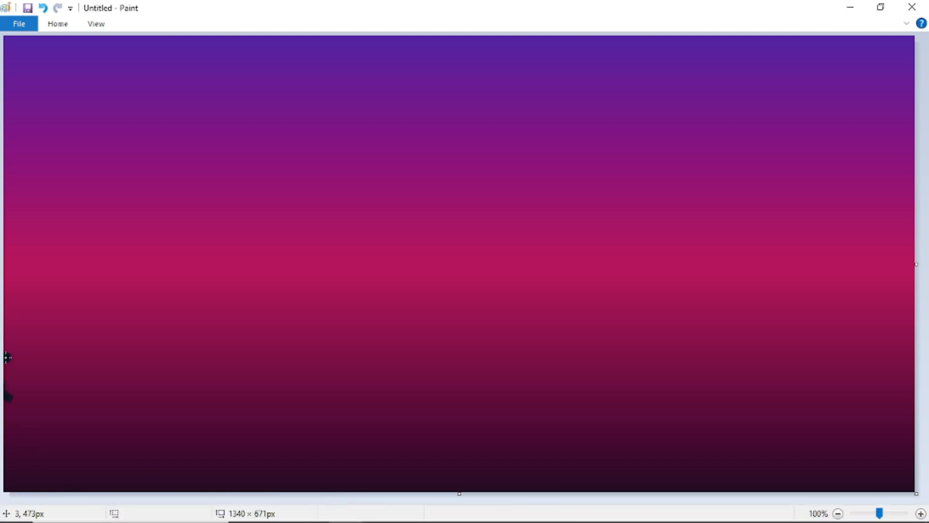
mouse_move(5, 358)
mouse_down()
mouse_move(132, 398)
mouse_move(193, 434)
mouse_move(250, 445)
mouse_up()
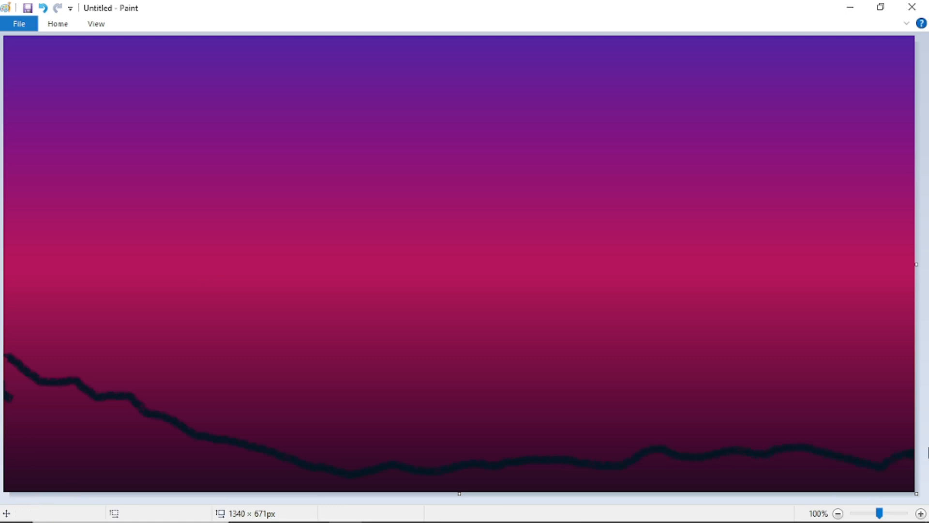
drag(5, 357, 13, 482)
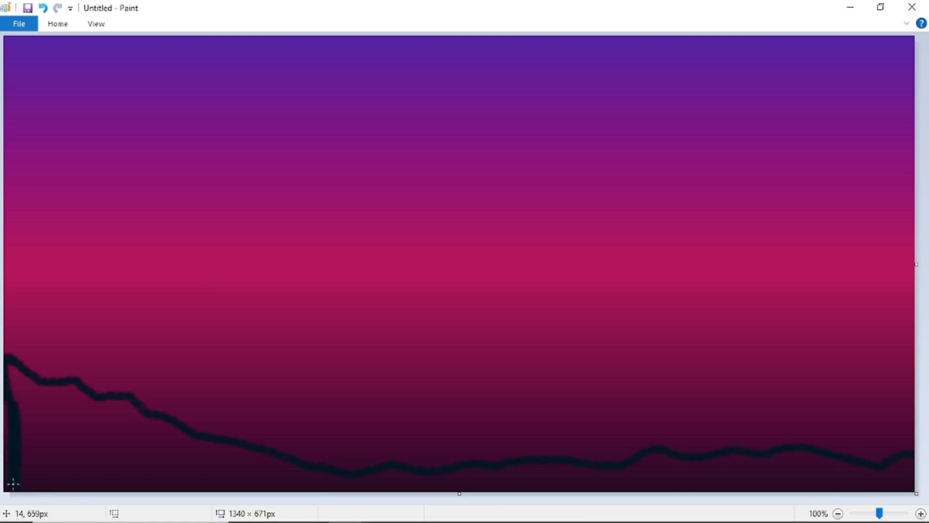
mouse_move(6, 369)
mouse_down()
mouse_move(36, 387)
mouse_move(18, 366)
mouse_move(32, 387)
mouse_move(7, 369)
mouse_move(18, 428)
mouse_up()
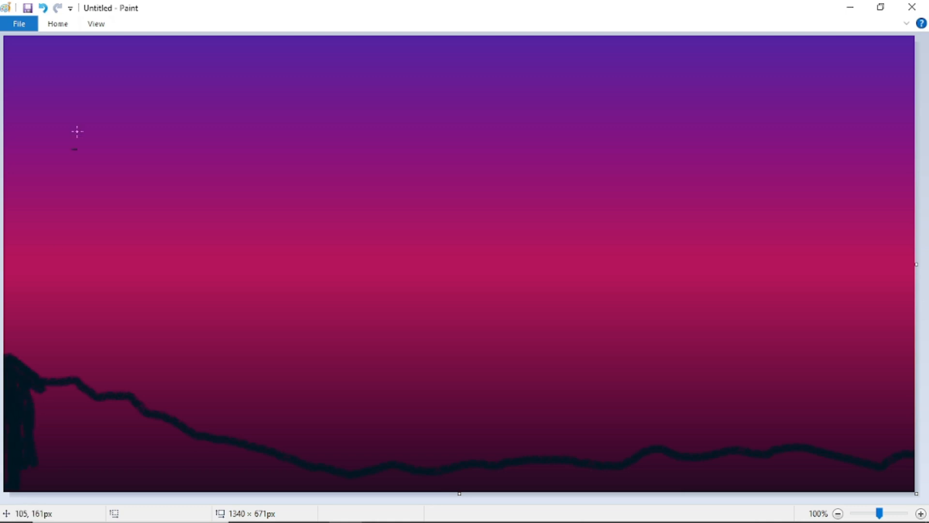
click(57, 24)
mouse_move(24, 391)
mouse_down()
mouse_move(91, 401)
mouse_move(24, 391)
mouse_move(47, 442)
mouse_move(85, 426)
mouse_move(103, 406)
mouse_move(123, 405)
mouse_move(166, 432)
mouse_up()
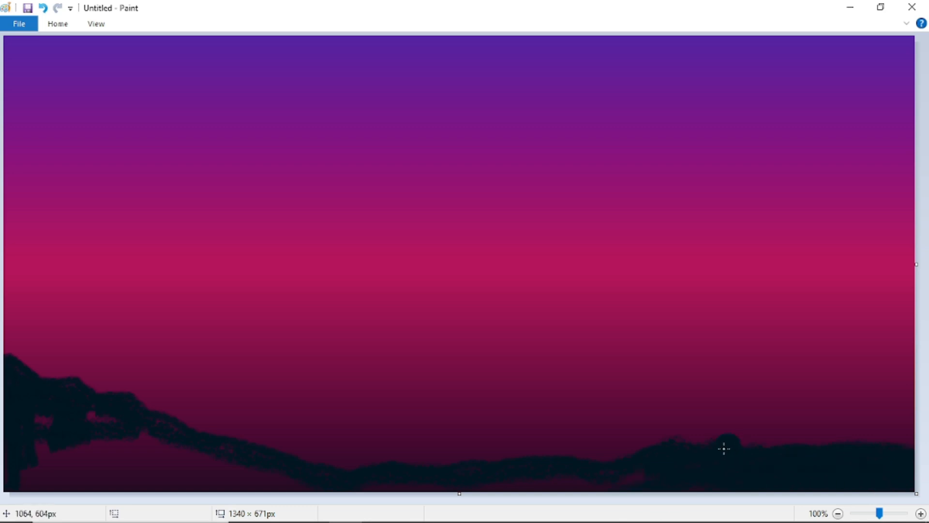
drag(724, 448, 905, 430)
mouse_move(628, 503)
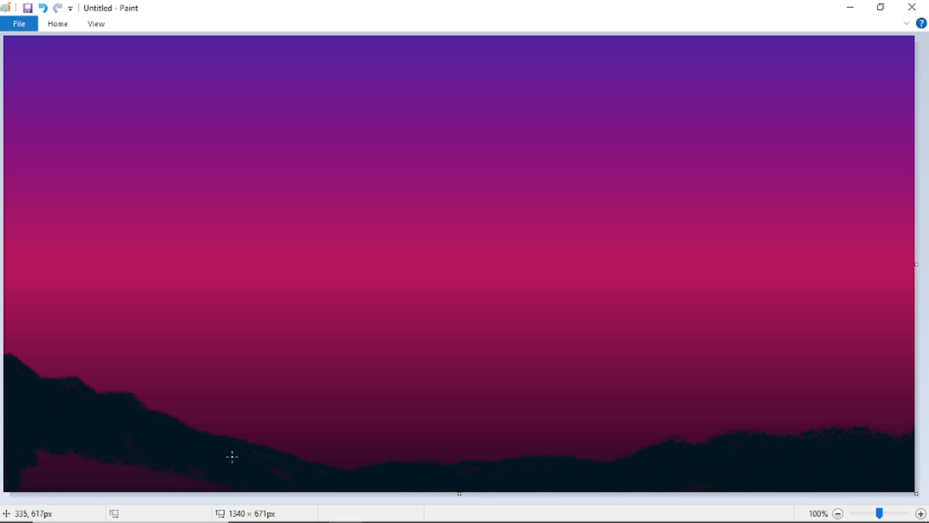
drag(40, 374, 144, 417)
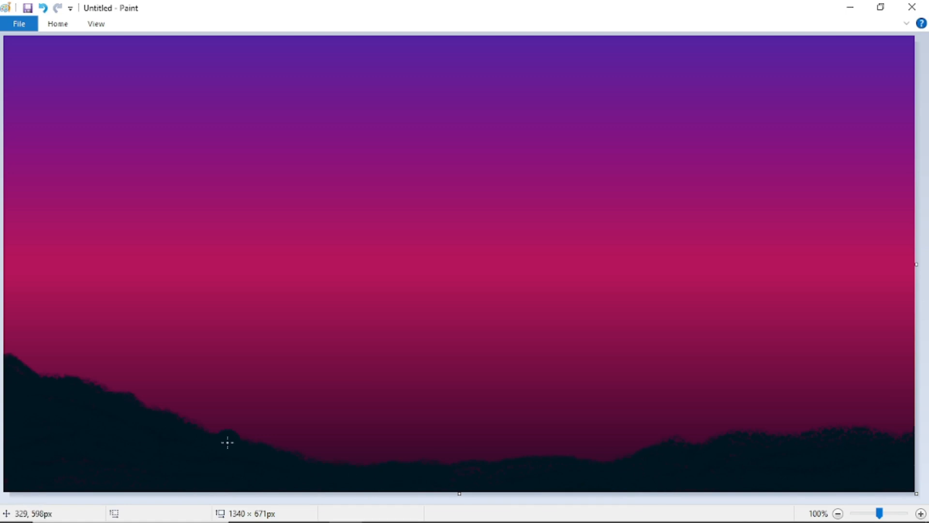
click(59, 23)
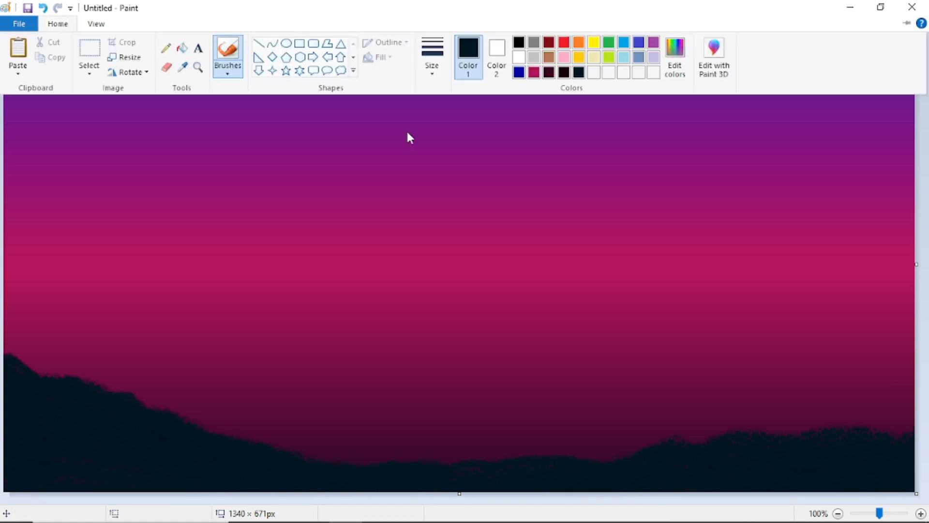
- Mix a dark grey starting from black and pick the thinnest brush width
click(679, 68)
click(325, 265)
click(604, 289)
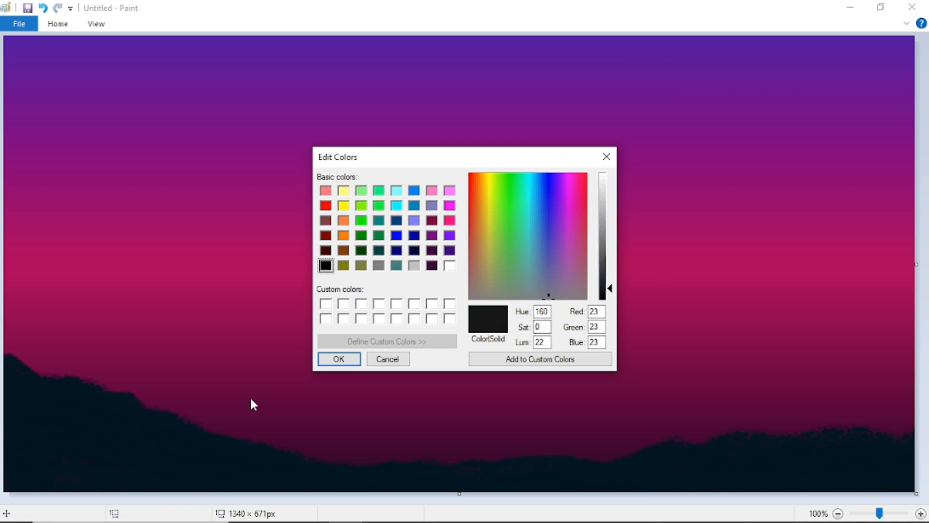
key(Return)
click(60, 23)
click(432, 67)
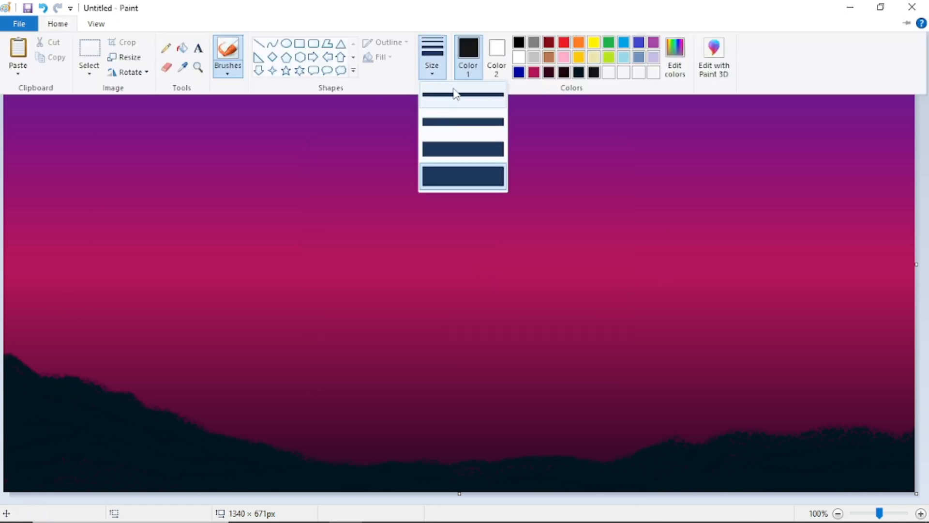
click(455, 94)
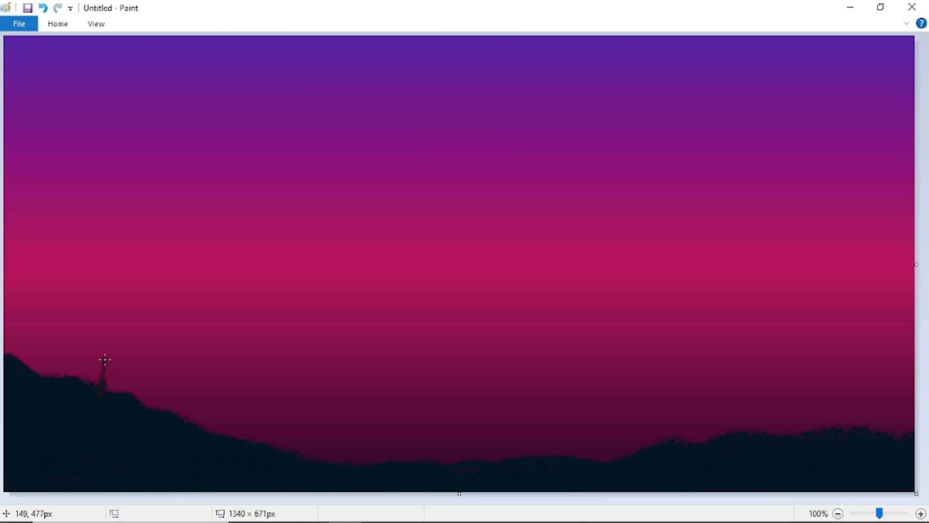
- Undo the trial stroke on the hill and set the drawing colour to RGB 12, 12, 12
click(43, 8)
click(58, 23)
click(676, 63)
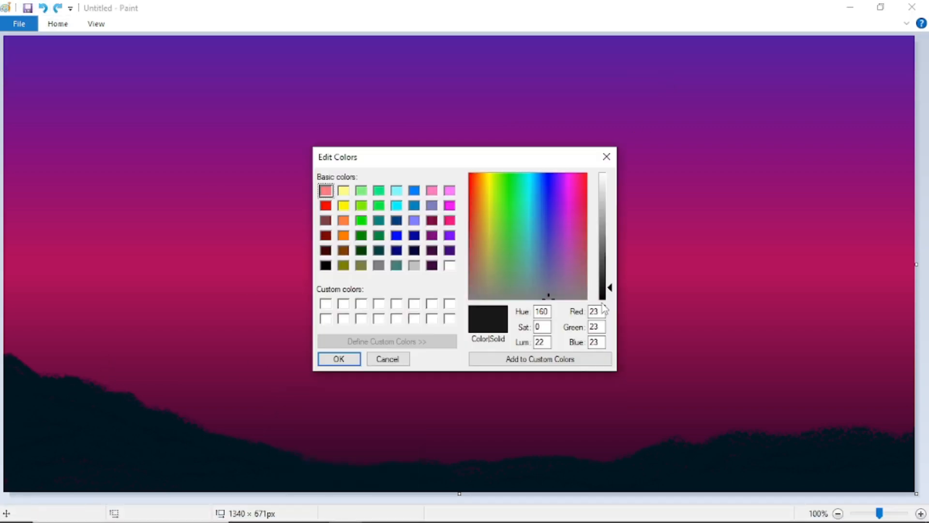
drag(603, 294, 603, 293)
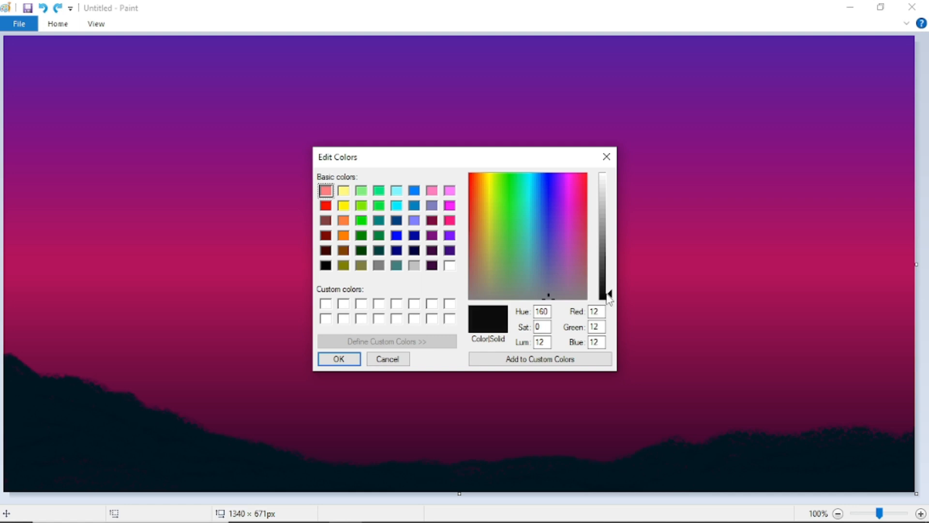
click(348, 362)
- Pick a wider brush and paint a thick trunk on the left hill forking into two long branches
click(58, 23)
click(432, 56)
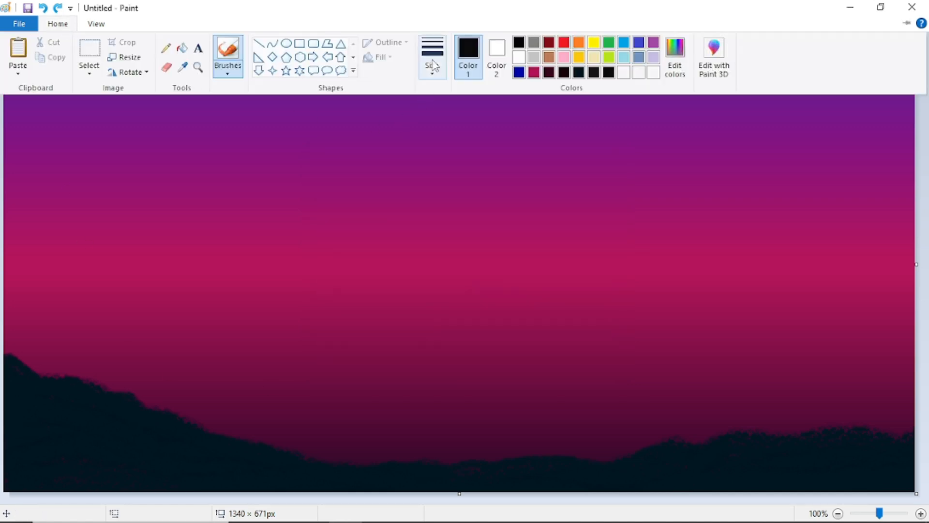
click(468, 128)
mouse_move(120, 381)
mouse_down()
mouse_move(125, 357)
mouse_move(103, 421)
mouse_move(133, 359)
mouse_move(103, 411)
mouse_up()
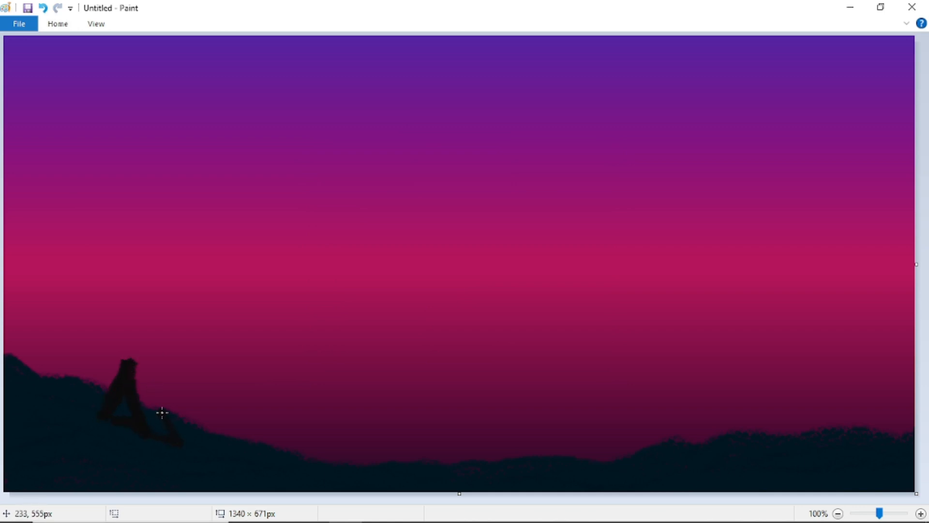
mouse_move(163, 412)
mouse_down()
mouse_move(158, 305)
mouse_move(199, 208)
mouse_move(314, 95)
mouse_up()
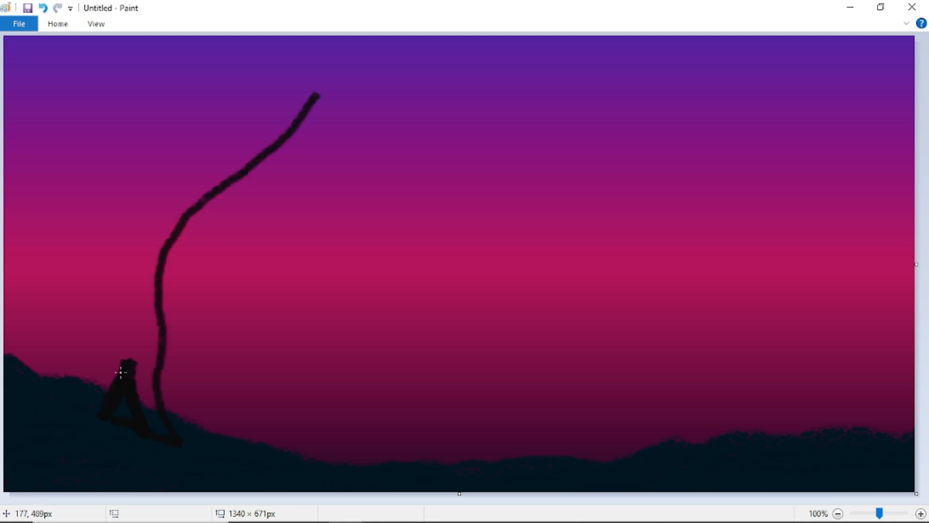
mouse_move(130, 364)
mouse_down()
mouse_move(78, 429)
mouse_move(109, 381)
mouse_move(80, 417)
mouse_move(152, 435)
mouse_move(98, 409)
mouse_move(90, 420)
mouse_move(128, 340)
mouse_move(114, 384)
mouse_move(145, 203)
mouse_move(154, 218)
mouse_move(114, 414)
mouse_up()
mouse_move(164, 433)
mouse_down()
mouse_move(141, 355)
mouse_move(128, 405)
mouse_move(138, 321)
mouse_move(145, 387)
mouse_move(149, 262)
mouse_move(152, 392)
mouse_move(140, 388)
mouse_move(157, 414)
mouse_move(155, 360)
mouse_up()
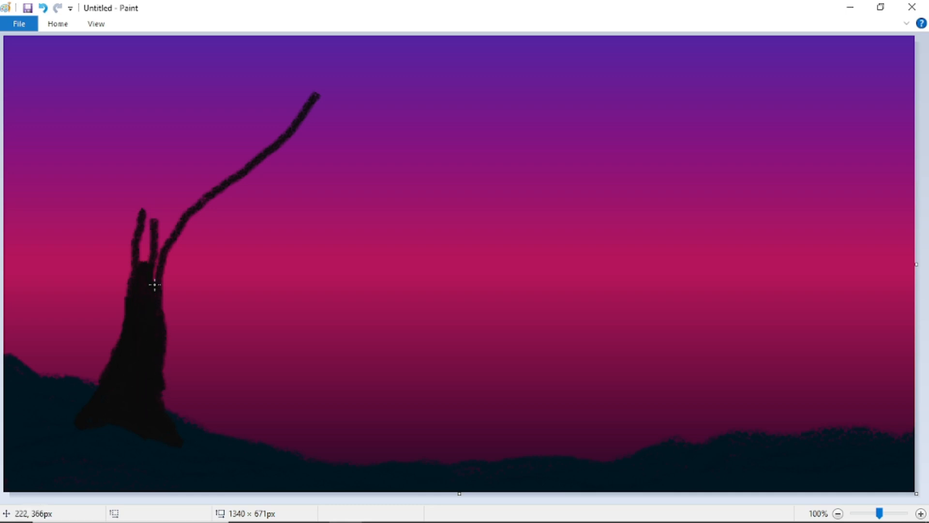
mouse_move(155, 285)
mouse_down()
mouse_move(154, 254)
mouse_move(143, 284)
mouse_move(152, 239)
mouse_move(139, 265)
mouse_move(153, 221)
mouse_move(124, 202)
mouse_up()
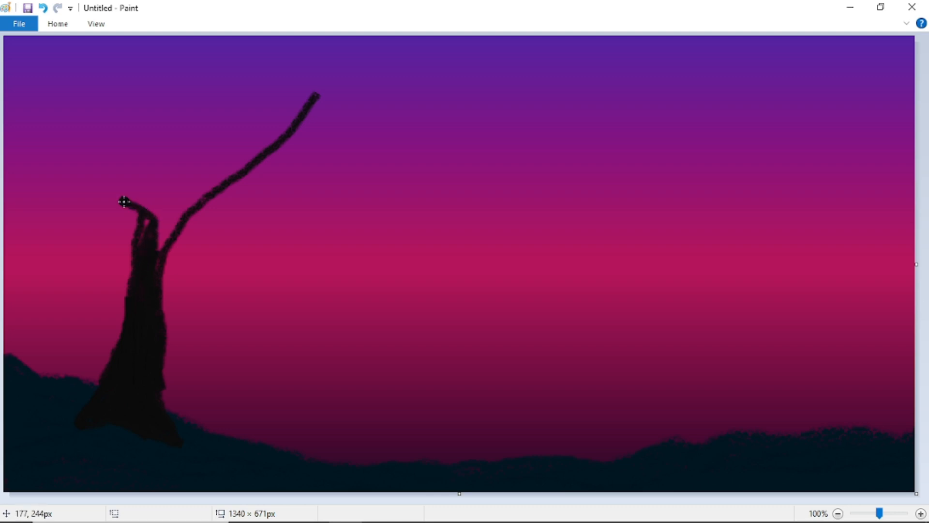
mouse_move(133, 255)
mouse_down()
mouse_move(134, 219)
mouse_move(104, 163)
mouse_move(128, 187)
mouse_move(158, 264)
mouse_move(142, 213)
mouse_move(128, 203)
mouse_move(141, 223)
mouse_move(81, 144)
mouse_up()
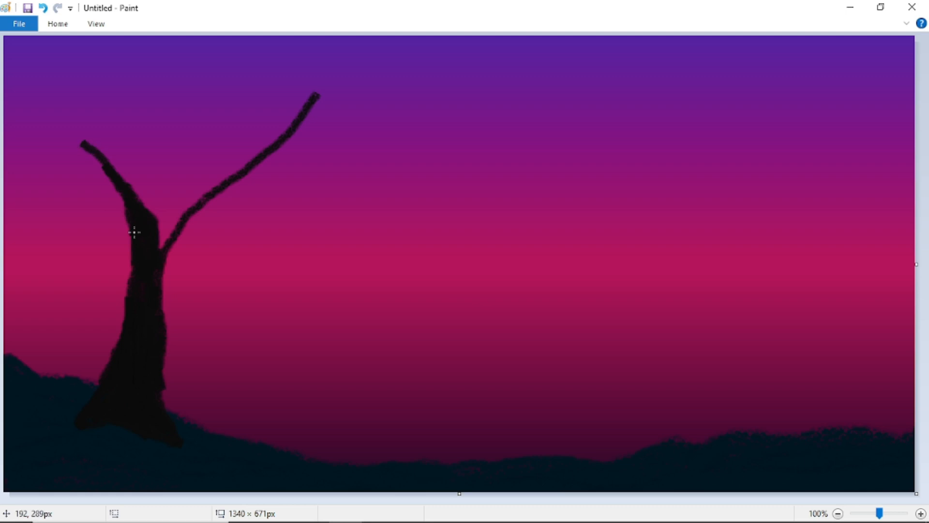
mouse_move(134, 233)
mouse_down()
mouse_move(148, 262)
mouse_move(158, 221)
mouse_move(151, 258)
mouse_move(178, 213)
mouse_move(217, 187)
mouse_move(177, 222)
mouse_up()
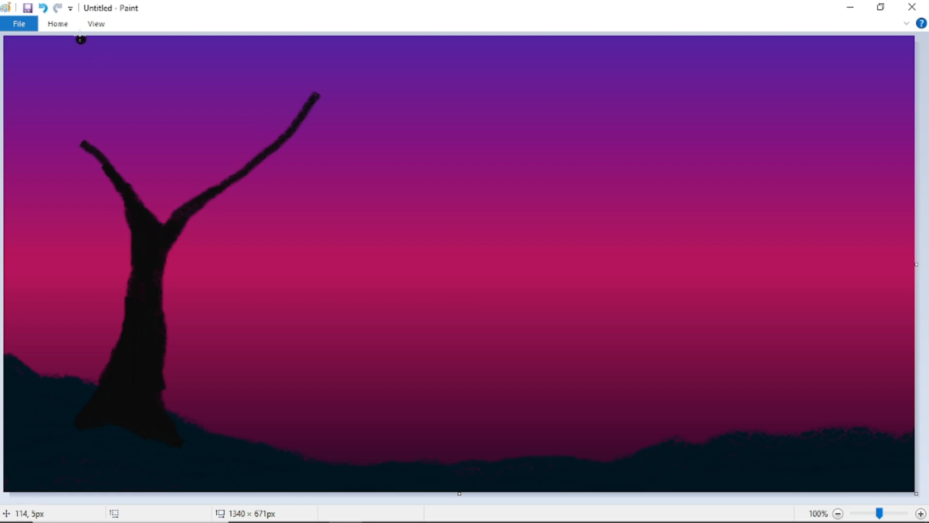
- Switch to a thinner brush and extend branches up and left toward the canvas edges
click(58, 24)
click(432, 52)
click(462, 100)
drag(317, 95, 393, 46)
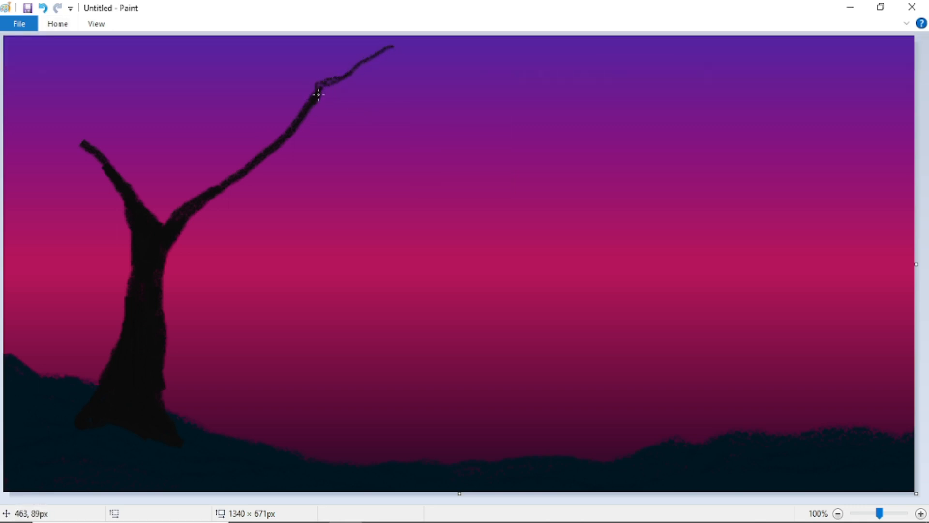
drag(324, 105, 435, 79)
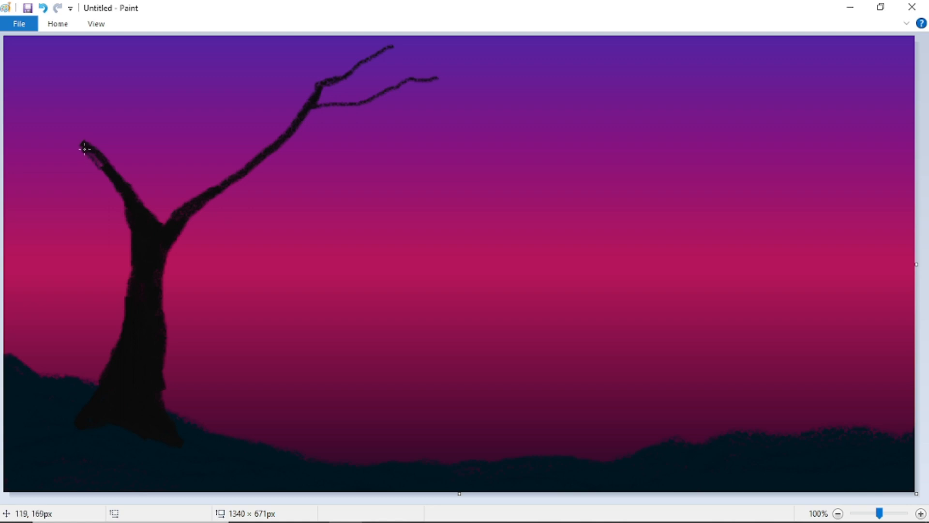
drag(83, 144, 29, 115)
mouse_move(85, 145)
mouse_down()
mouse_move(68, 135)
mouse_move(96, 151)
mouse_move(22, 110)
mouse_move(5, 68)
mouse_up()
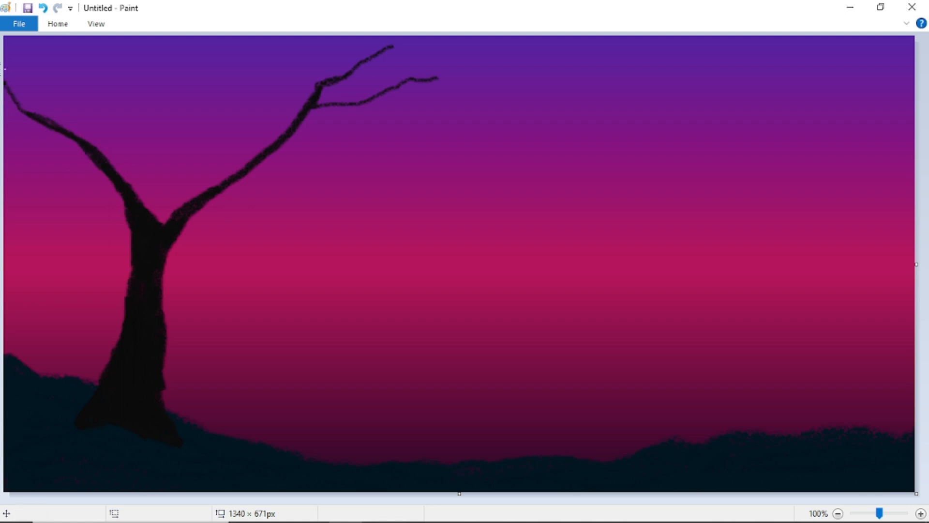
mouse_move(104, 170)
mouse_down()
mouse_move(42, 155)
mouse_move(5, 130)
mouse_up()
drag(179, 212, 154, 79)
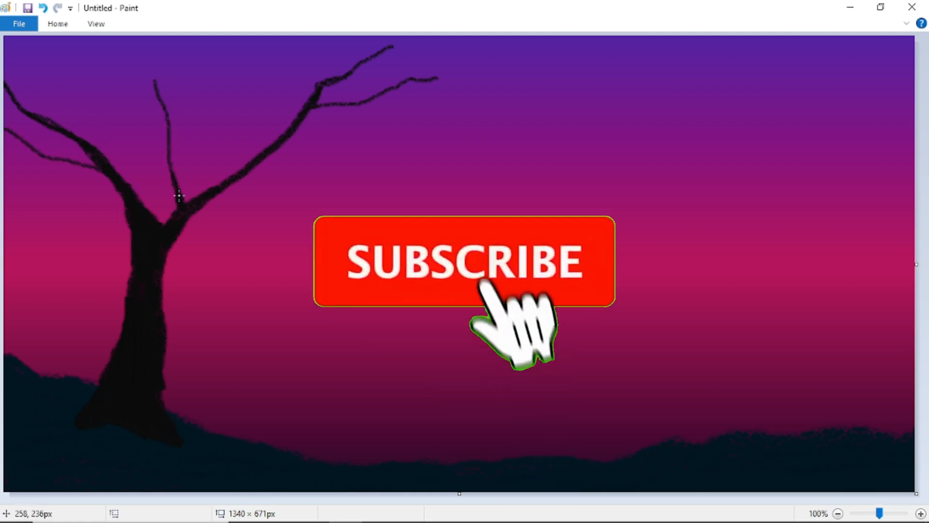
drag(154, 82, 145, 39)
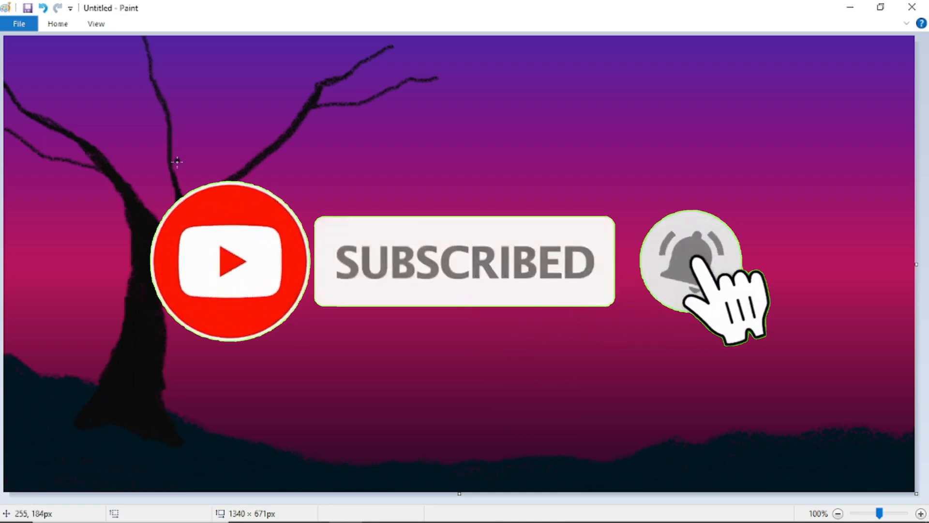
drag(174, 156, 213, 47)
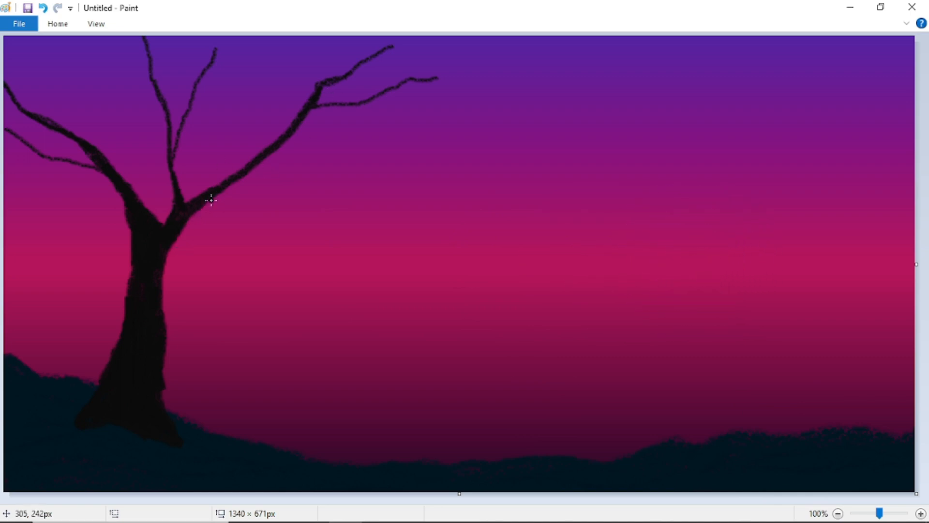
- Add long right-pointing branches with twigs and a new low limb off the trunk's right side
drag(218, 192, 341, 193)
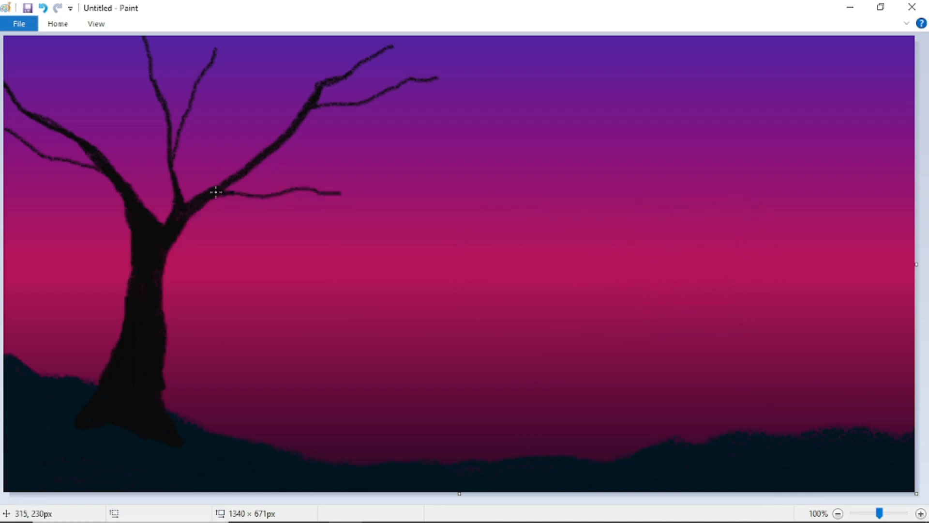
drag(205, 196, 377, 188)
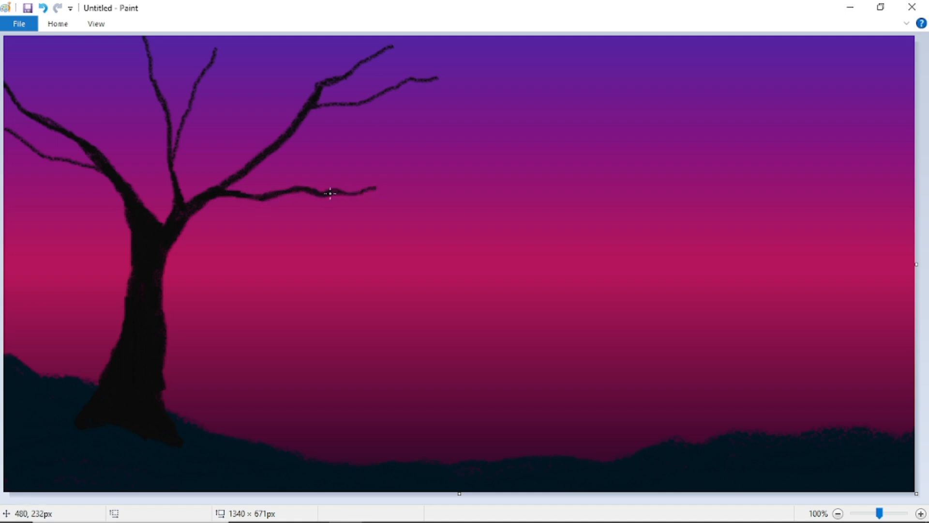
drag(354, 193, 419, 171)
mouse_move(281, 192)
mouse_down()
mouse_move(356, 145)
mouse_move(319, 162)
mouse_move(334, 130)
mouse_up()
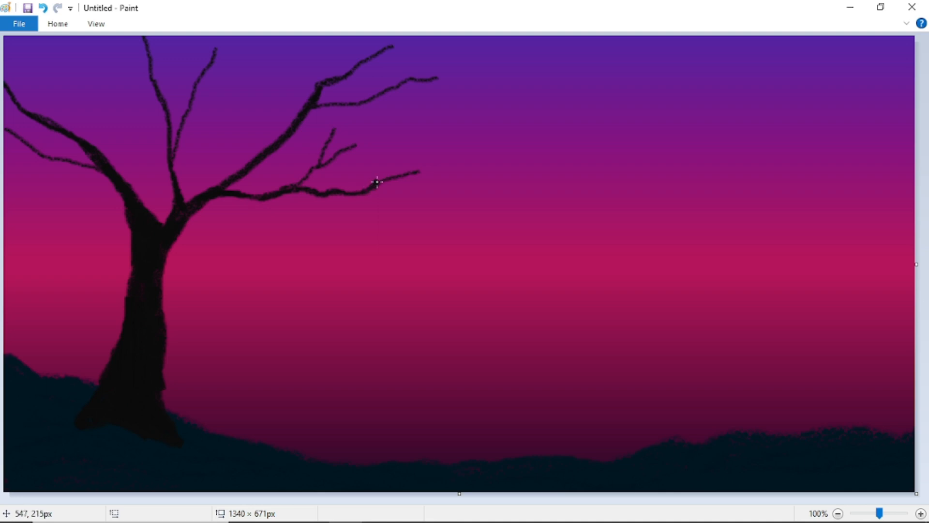
drag(377, 182, 420, 137)
mouse_move(316, 198)
mouse_down()
mouse_move(395, 211)
mouse_move(408, 234)
mouse_move(443, 246)
mouse_up()
drag(396, 209, 428, 190)
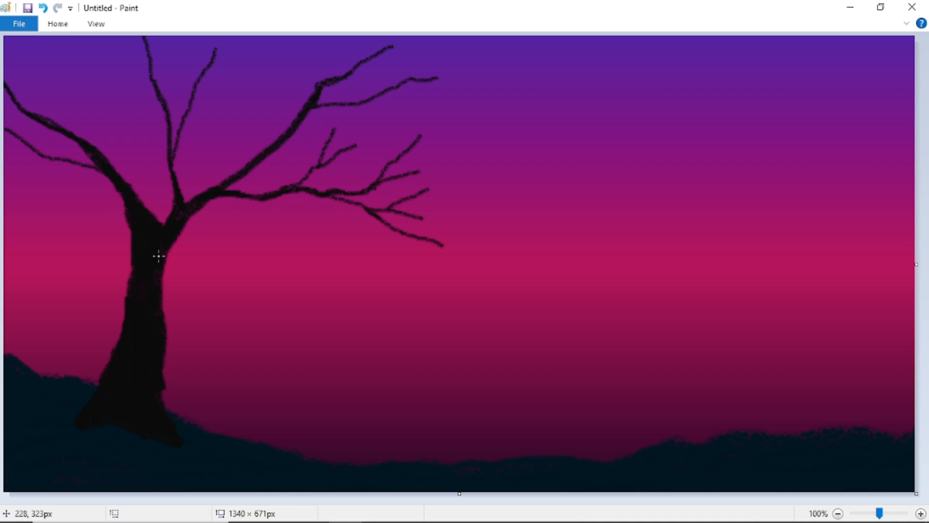
mouse_move(161, 290)
mouse_down()
mouse_move(193, 258)
mouse_move(243, 235)
mouse_up()
mouse_move(161, 296)
mouse_down()
mouse_move(195, 258)
mouse_move(228, 249)
mouse_move(253, 221)
mouse_move(151, 299)
mouse_move(181, 282)
mouse_move(191, 263)
mouse_move(174, 278)
mouse_move(198, 262)
mouse_up()
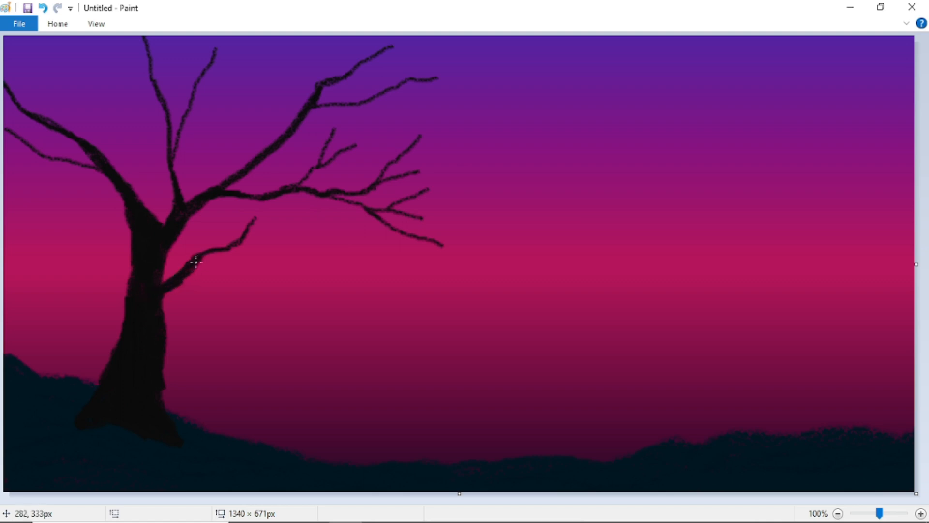
drag(245, 226, 253, 212)
mouse_move(199, 259)
mouse_down()
mouse_move(221, 221)
mouse_move(273, 206)
mouse_up()
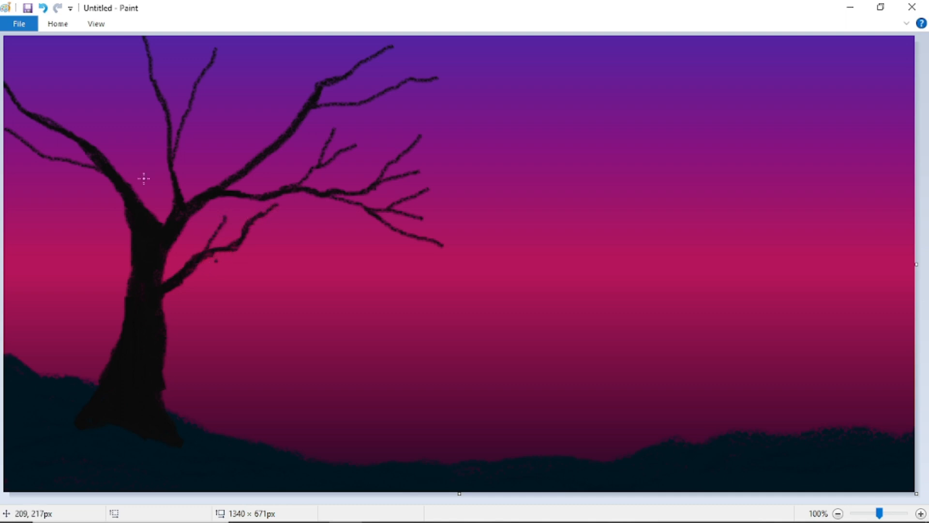
- Undo the last stroke, then add twigs to the low branch and the left-hand branches
click(42, 8)
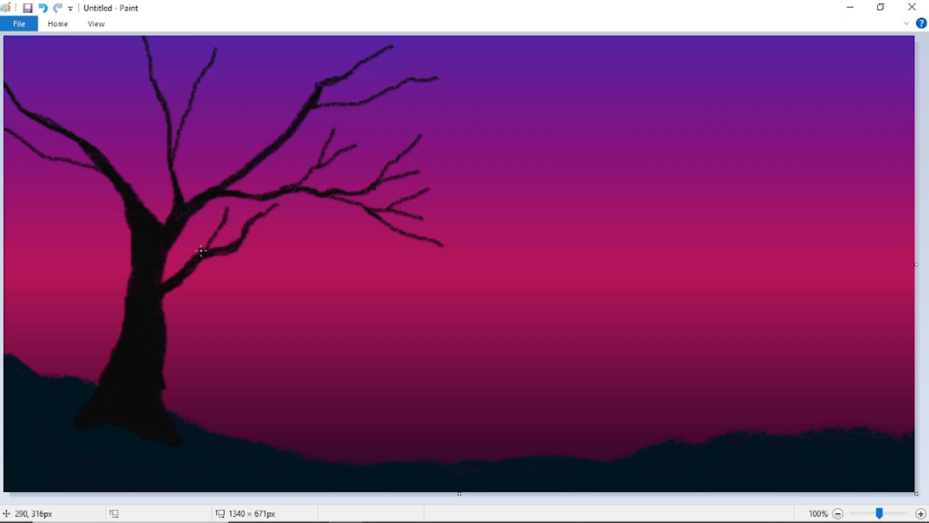
drag(239, 245, 319, 229)
drag(259, 244, 333, 266)
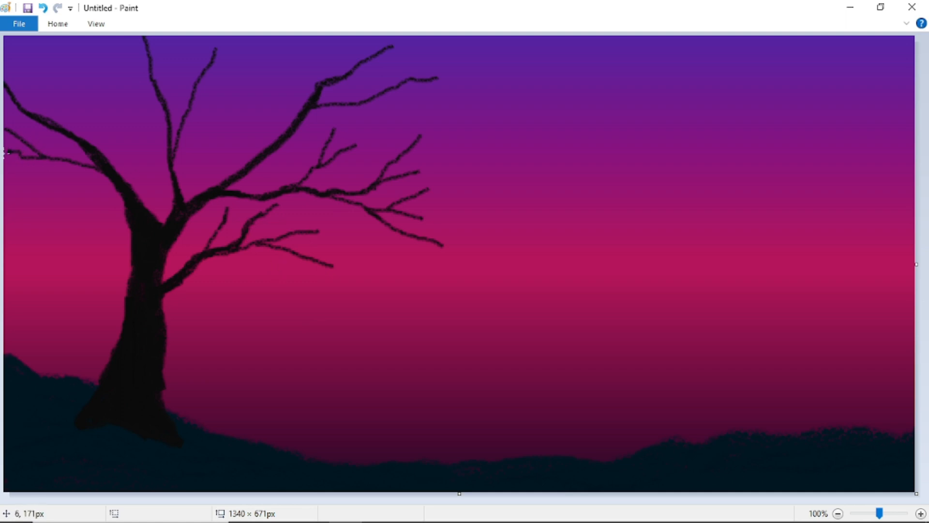
drag(103, 158, 93, 63)
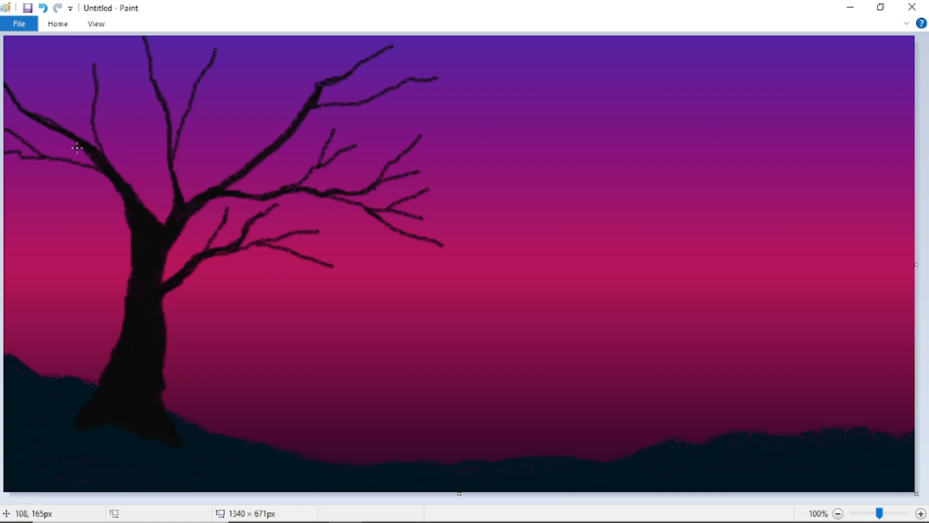
mouse_move(77, 148)
mouse_down()
mouse_move(94, 137)
mouse_move(101, 156)
mouse_move(89, 133)
mouse_move(92, 147)
mouse_move(89, 37)
mouse_up()
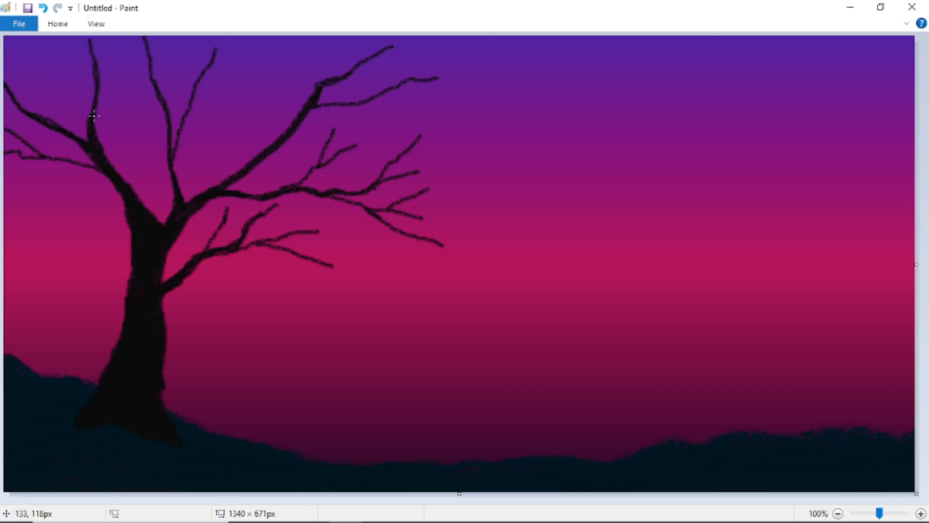
drag(92, 107, 50, 51)
drag(81, 84, 11, 46)
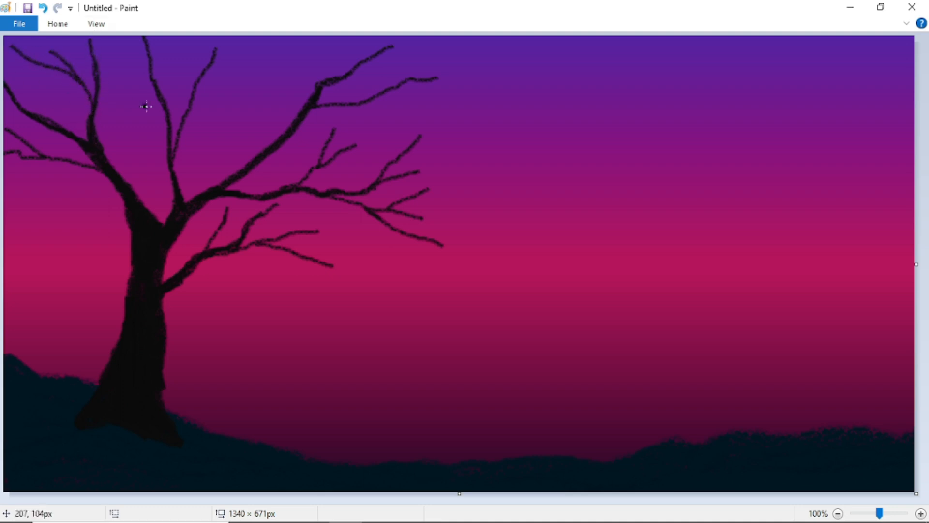
- Brush thin twigs up toward the canvas top from the upper branches, undoing misplaced ones
mouse_move(166, 106)
mouse_down()
mouse_move(173, 79)
mouse_move(191, 110)
mouse_move(222, 87)
mouse_move(204, 76)
mouse_move(227, 89)
mouse_move(210, 64)
mouse_move(221, 37)
mouse_up()
drag(208, 70, 197, 37)
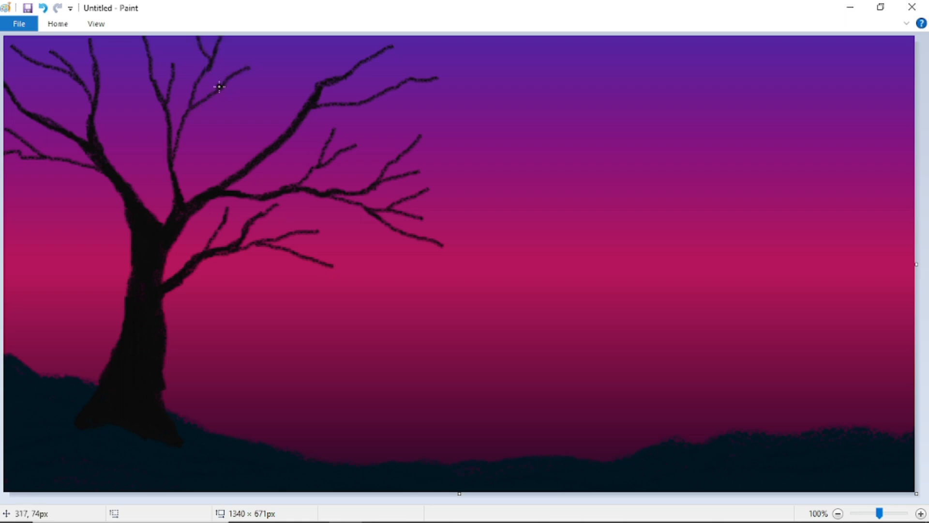
click(43, 8)
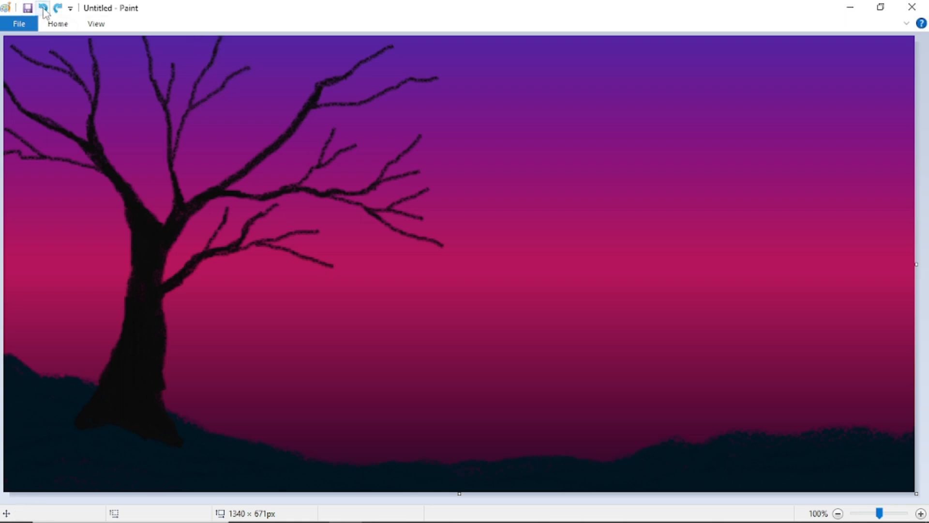
drag(202, 77, 191, 12)
drag(227, 79, 250, 37)
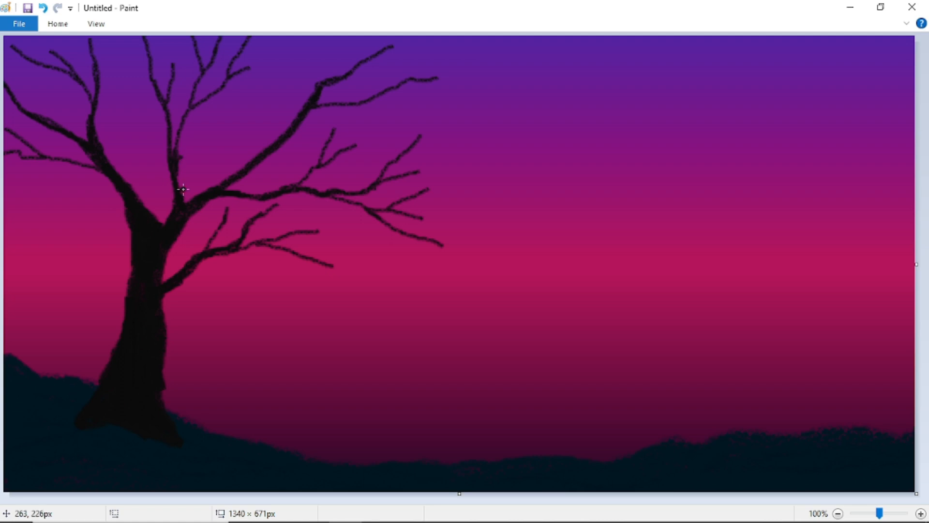
click(43, 7)
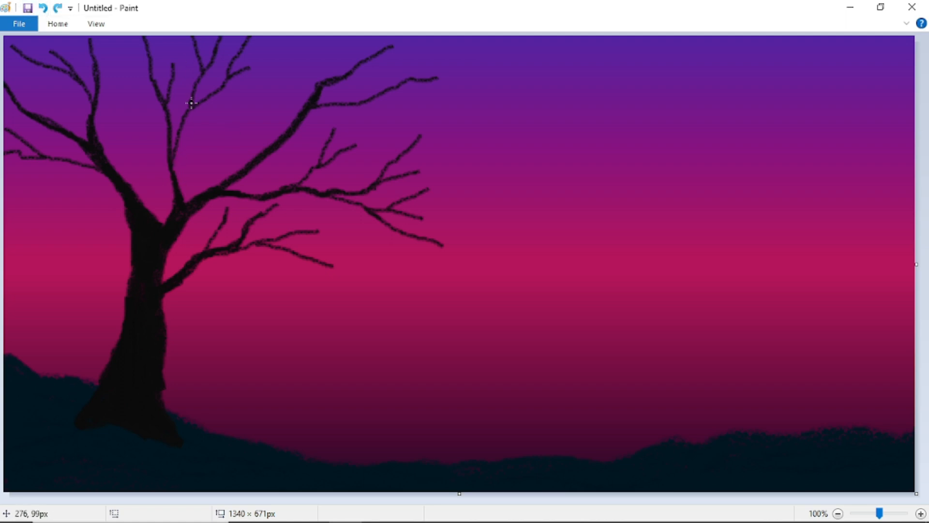
- Add a tall upright twig on the main right limb and drooping twigs on the lower branches
click(201, 139)
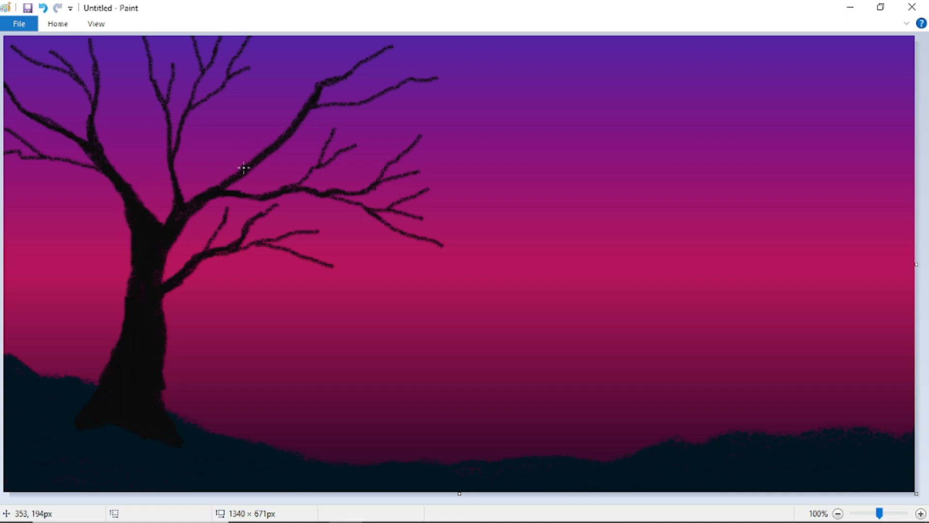
drag(244, 168, 273, 99)
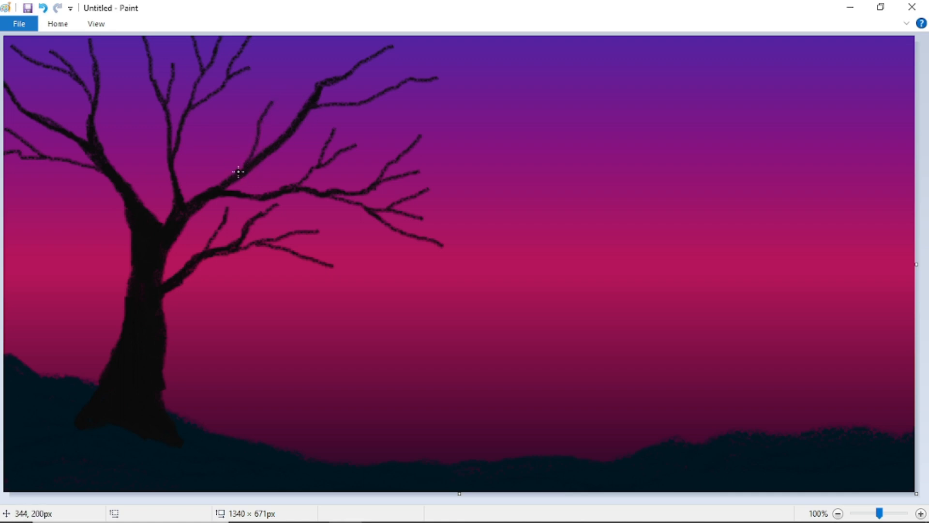
key(ctrl+z)
drag(243, 167, 288, 62)
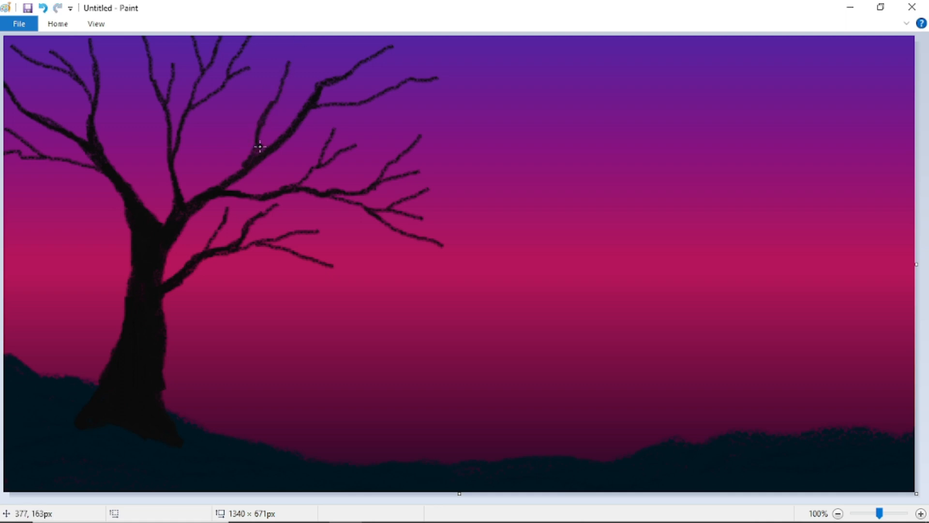
mouse_move(257, 133)
mouse_down()
mouse_move(254, 106)
mouse_move(279, 113)
mouse_move(316, 47)
mouse_up()
mouse_move(307, 255)
mouse_down()
mouse_move(337, 248)
mouse_move(437, 272)
mouse_up()
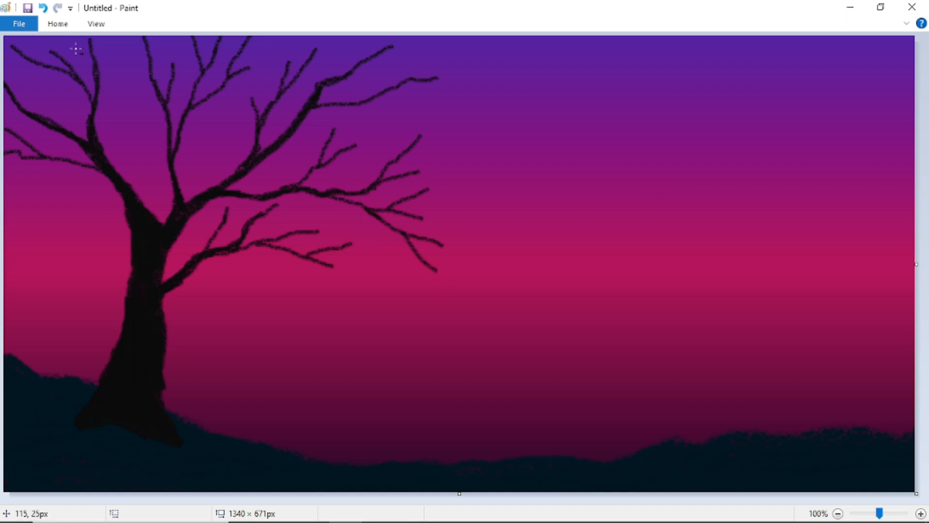
click(58, 23)
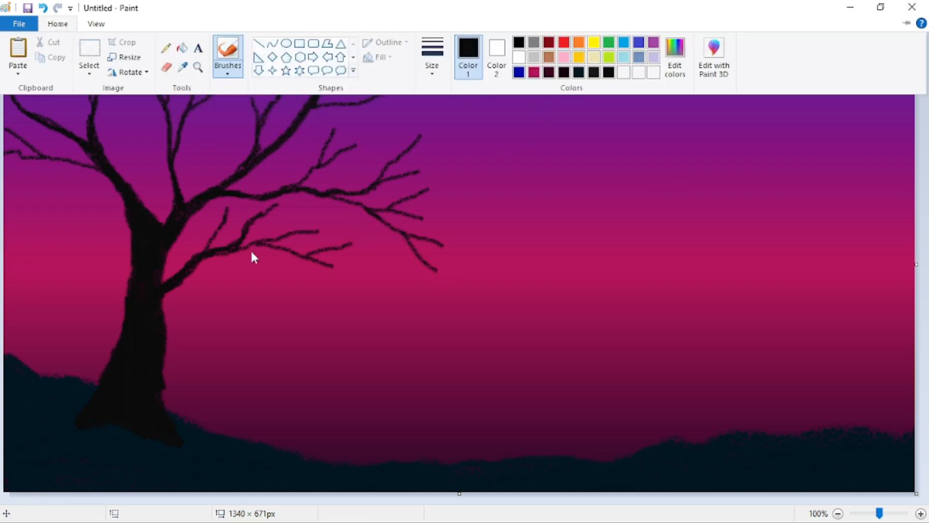
- Choose a new brush type from Brushes and set Size to the thickest line
click(227, 72)
click(289, 90)
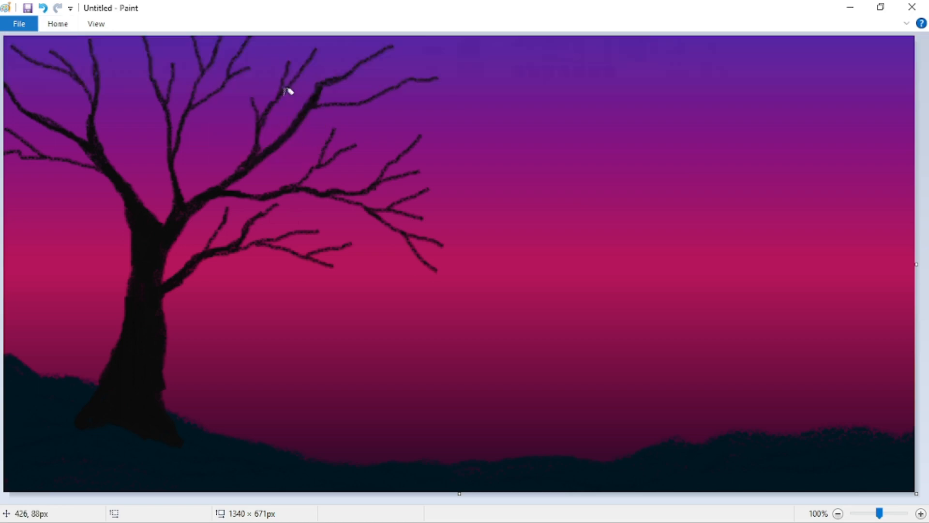
click(70, 26)
click(431, 58)
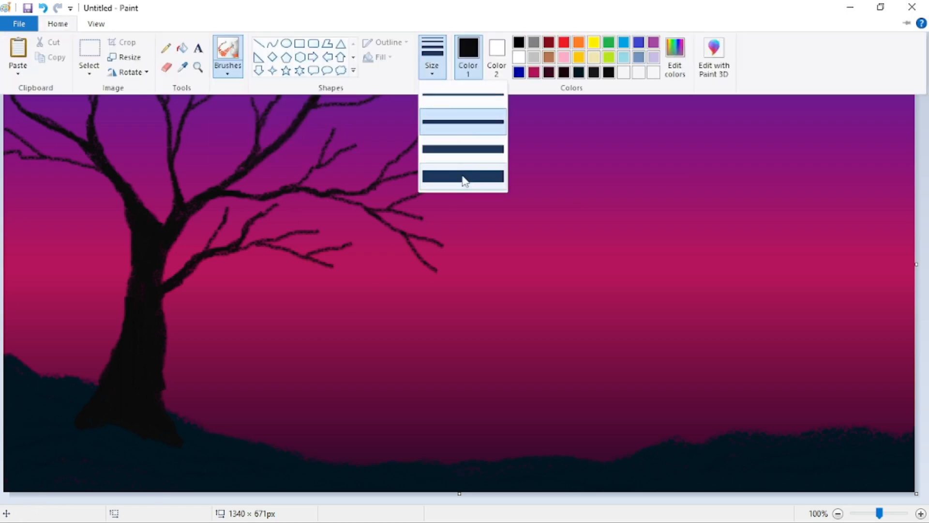
click(464, 179)
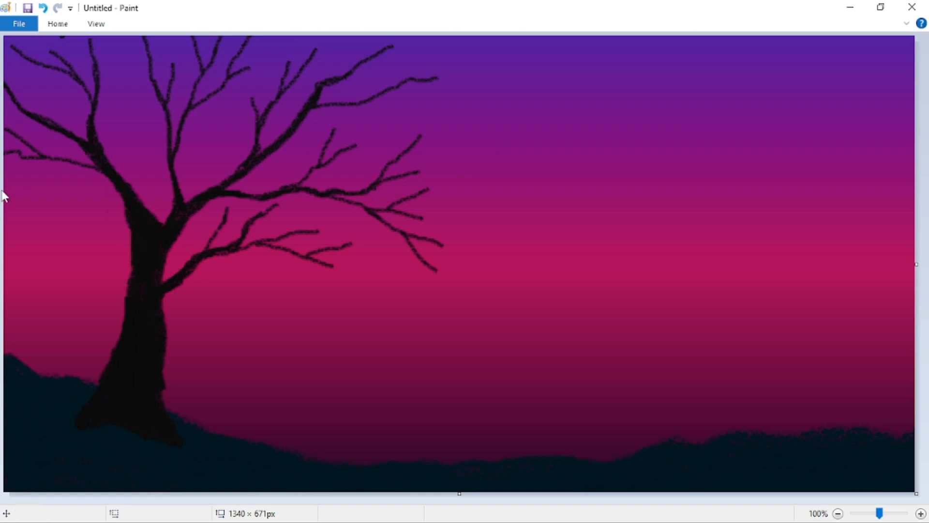
- Select the Color picker, then paste and move a silhouette image before undoing the paste
click(58, 24)
click(182, 69)
key(ctrl+v)
drag(46, 96, 70, 169)
key(ctrl+z)
- Set the Ellipse tool to no outline with a solid colour fill
click(60, 24)
click(286, 44)
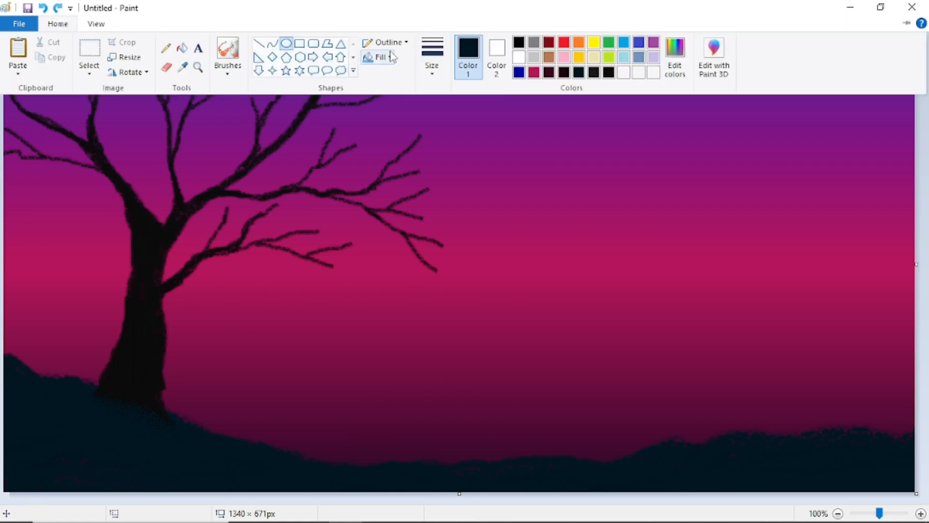
click(385, 42)
click(404, 60)
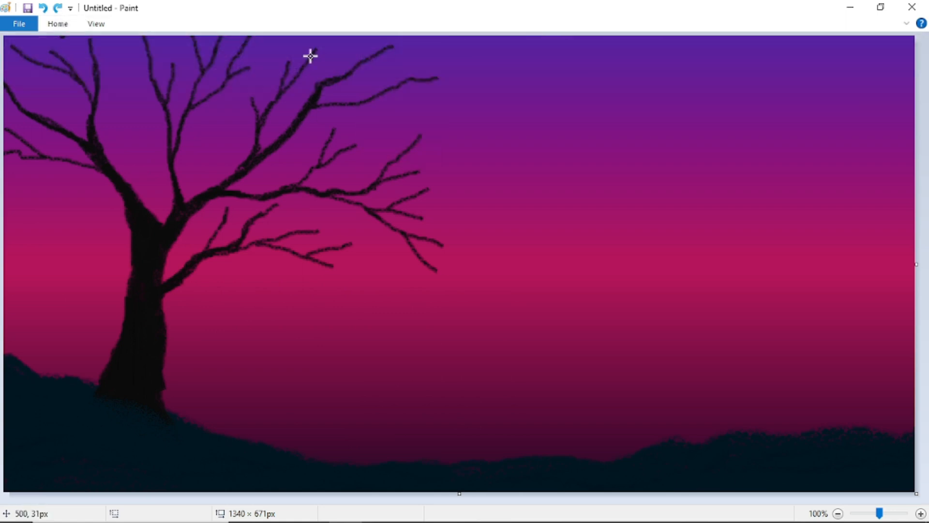
click(58, 24)
click(380, 57)
click(411, 90)
- Draw a white circle beside the tree and enlarge it to about 471 × 456 px above the hills
drag(473, 173, 746, 444)
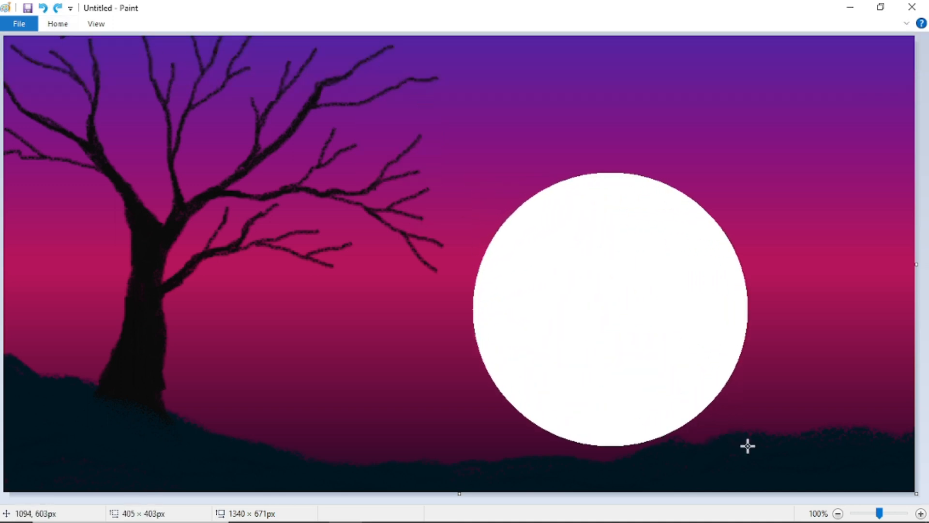
drag(666, 348, 640, 277)
drag(731, 378, 745, 393)
drag(654, 298, 616, 323)
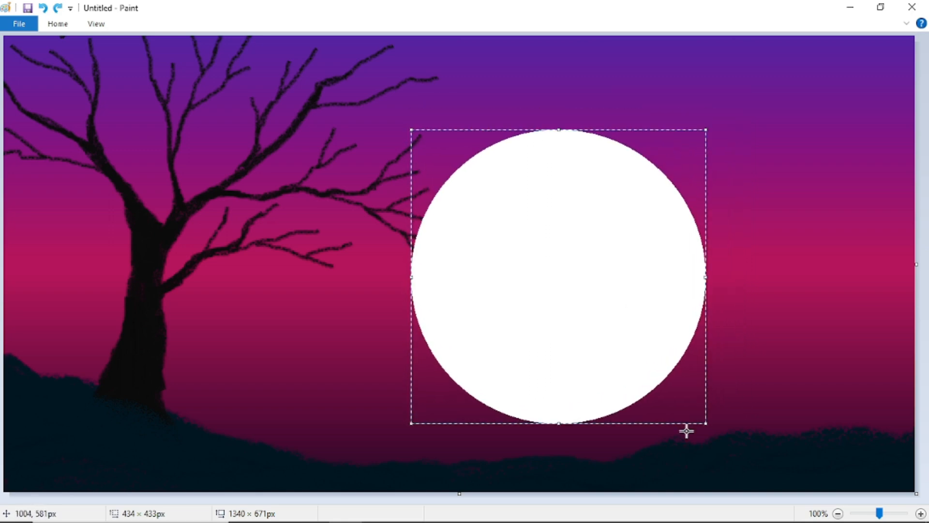
drag(705, 423, 717, 434)
drag(533, 302, 492, 293)
drag(677, 426, 688, 432)
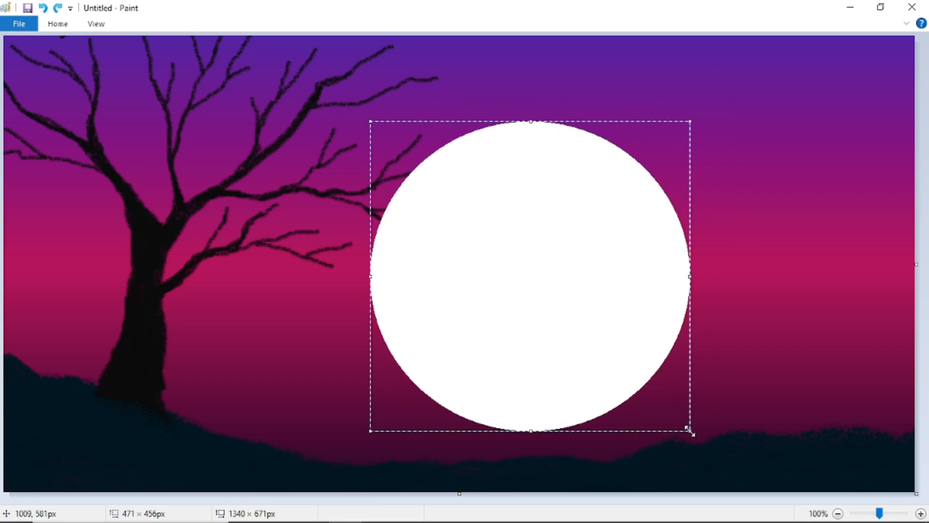
drag(544, 264, 546, 258)
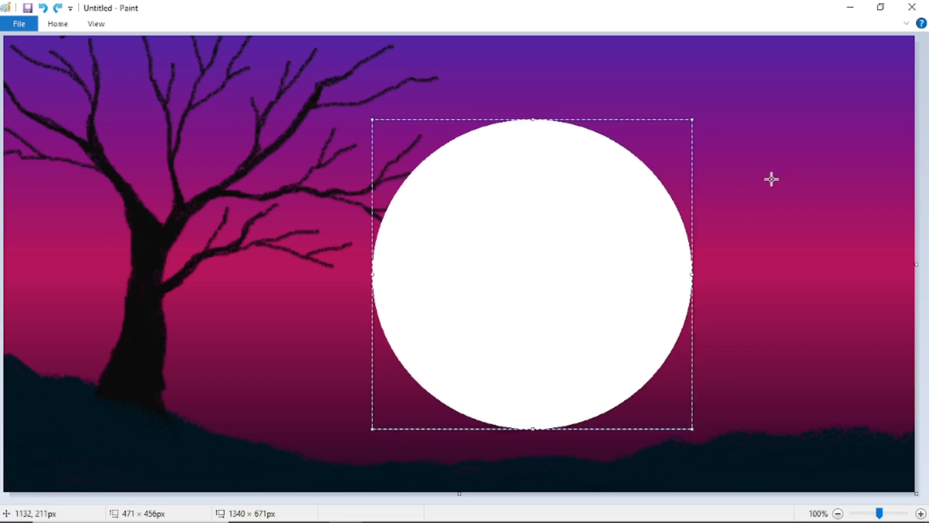
click(770, 178)
click(55, 24)
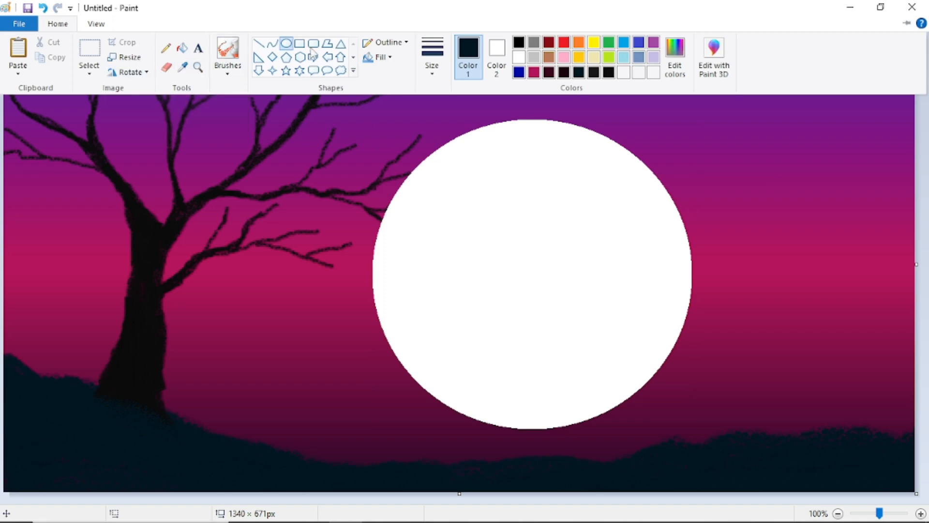
- Paint a dark hill over the moon's base with a thick textured brush
click(227, 70)
click(254, 122)
click(50, 23)
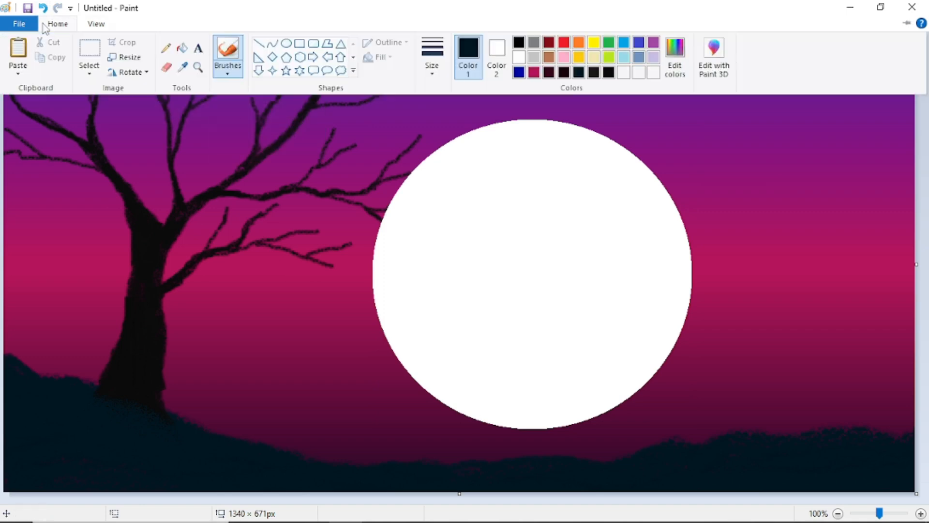
click(440, 79)
click(460, 157)
mouse_move(422, 468)
mouse_down()
mouse_move(489, 425)
mouse_move(559, 427)
mouse_up()
mouse_move(612, 460)
mouse_down()
mouse_move(574, 429)
mouse_move(503, 424)
mouse_move(572, 430)
mouse_move(525, 413)
mouse_move(484, 418)
mouse_up()
- Extend the hill slope to the right edge and paste the girl silhouette onto the moon's lower part
drag(556, 425, 607, 417)
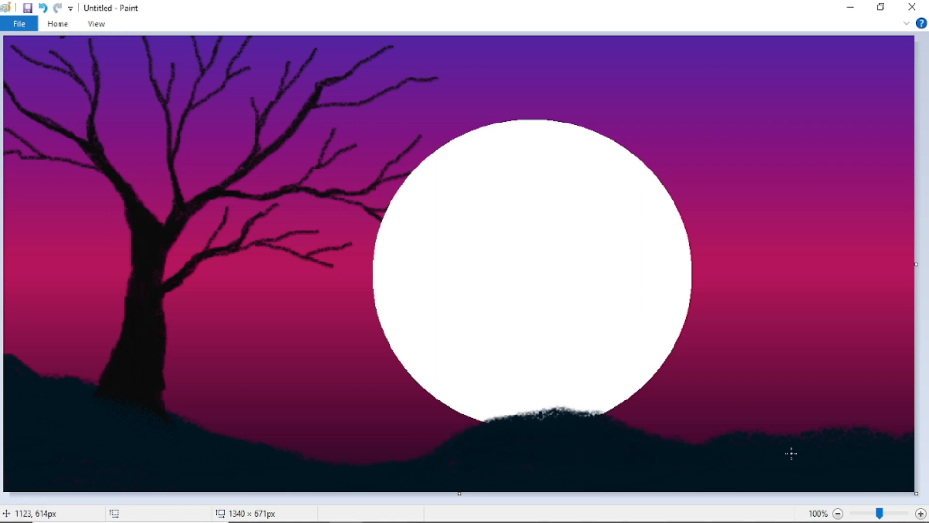
mouse_move(791, 454)
mouse_down()
mouse_move(883, 436)
mouse_move(910, 414)
mouse_move(866, 429)
mouse_up()
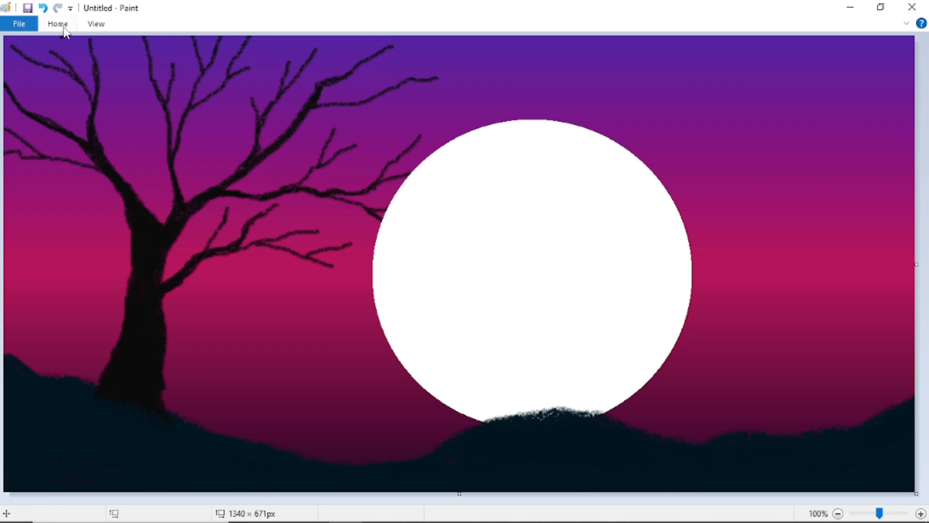
key(ctrl+v)
drag(70, 117, 519, 371)
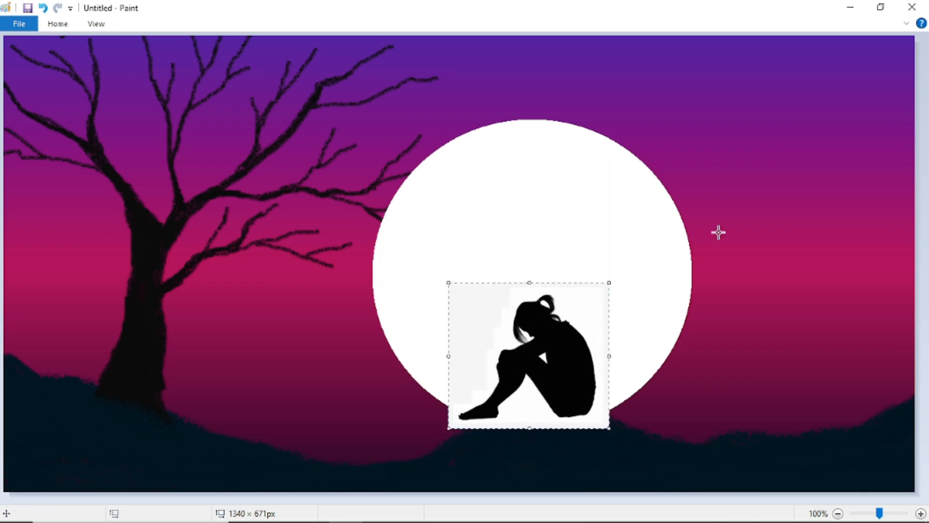
- Paint dark ground under the seated girl, covering the moon's white lower edge beside her legs
click(606, 461)
click(59, 28)
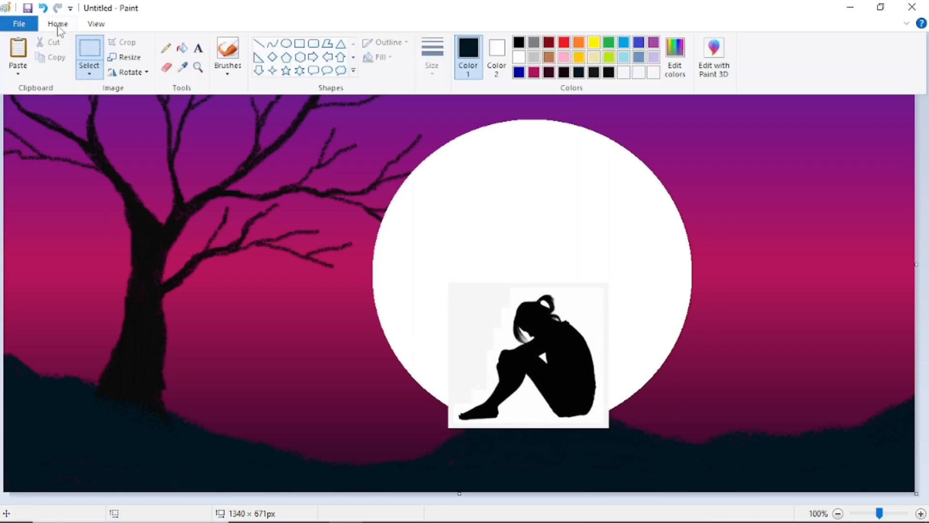
click(450, 453)
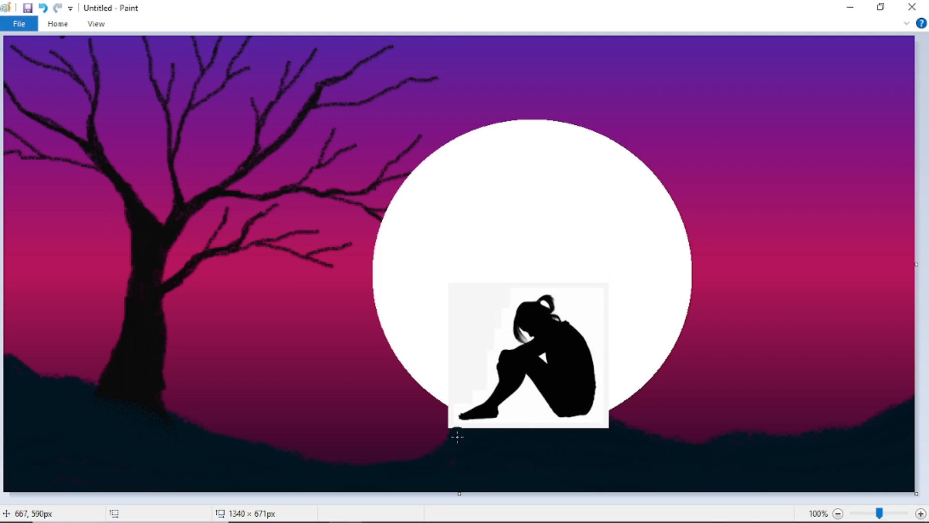
mouse_move(459, 425)
mouse_down()
mouse_move(531, 420)
mouse_move(564, 429)
mouse_move(486, 434)
mouse_move(563, 433)
mouse_move(594, 423)
mouse_move(559, 421)
mouse_move(622, 439)
mouse_move(583, 427)
mouse_move(603, 420)
mouse_move(623, 436)
mouse_move(608, 419)
mouse_move(485, 424)
mouse_move(460, 431)
mouse_move(443, 457)
mouse_move(458, 430)
mouse_move(507, 420)
mouse_move(529, 423)
mouse_move(494, 426)
mouse_move(590, 450)
mouse_up()
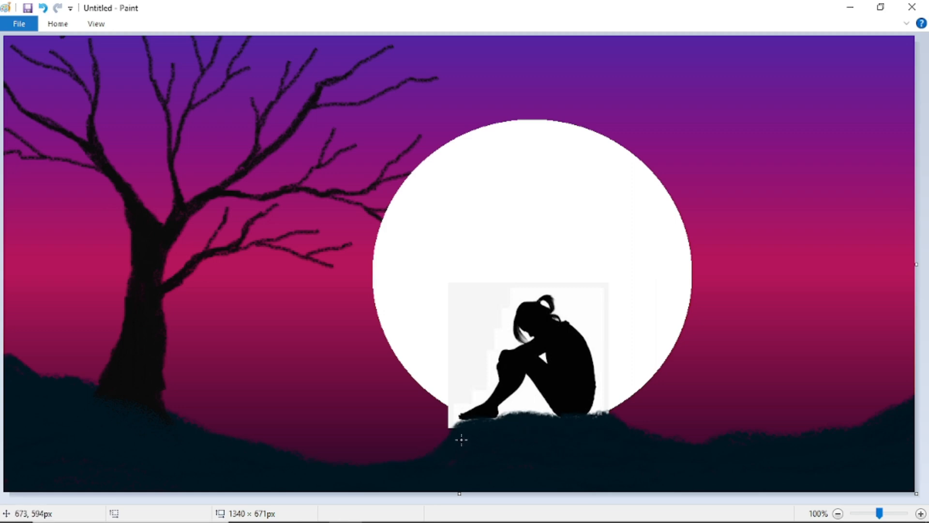
drag(506, 433, 608, 419)
click(54, 24)
drag(447, 418, 466, 426)
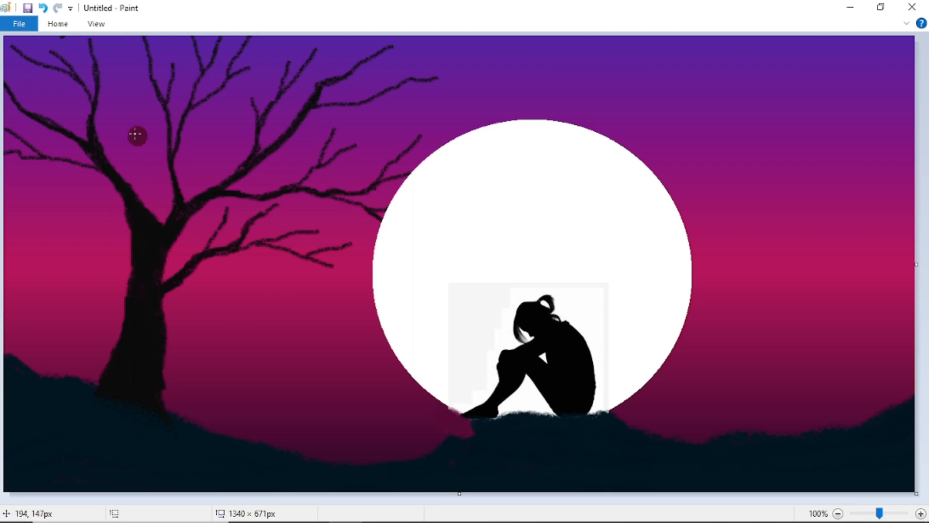
click(61, 24)
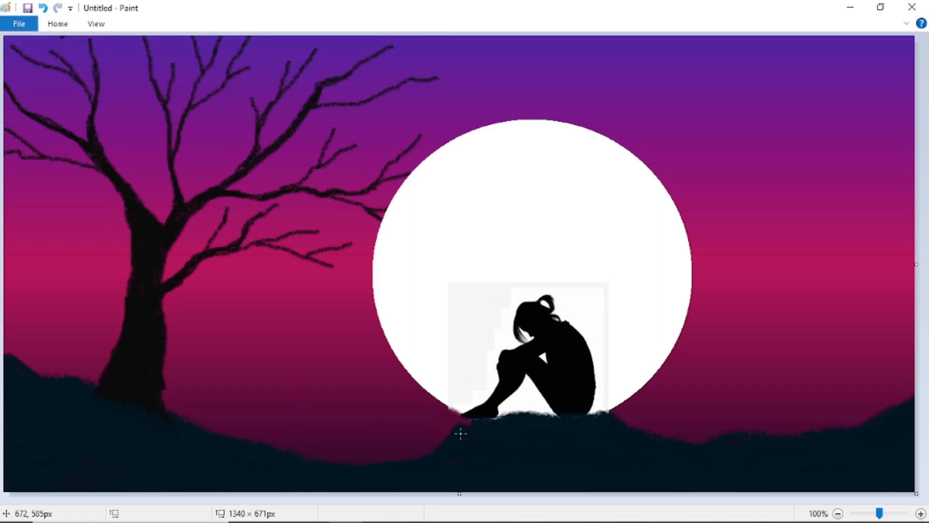
drag(493, 425, 535, 419)
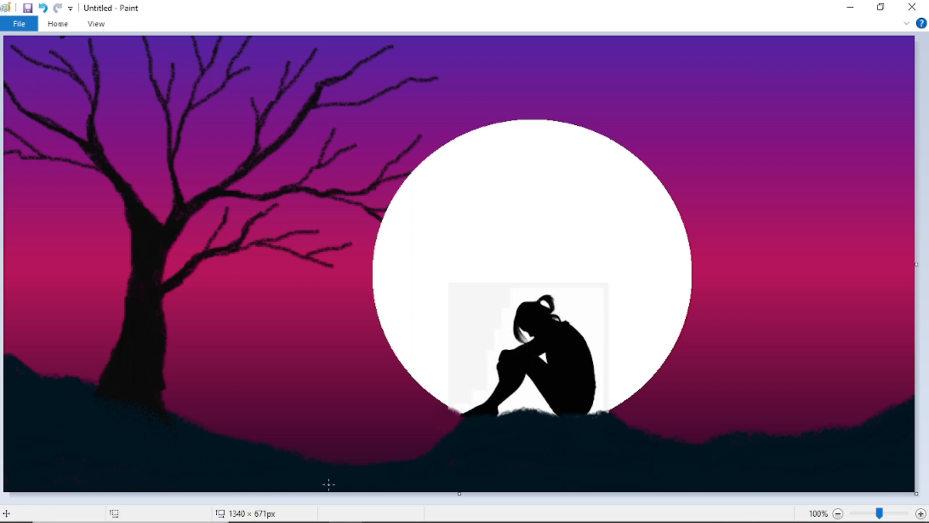
mouse_move(599, 419)
mouse_down()
mouse_move(613, 415)
mouse_move(601, 413)
mouse_up()
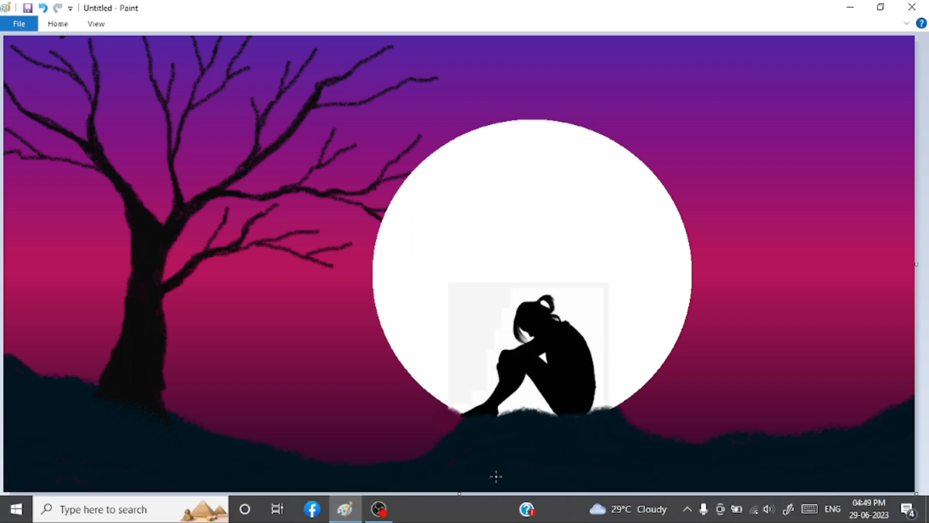
click(57, 23)
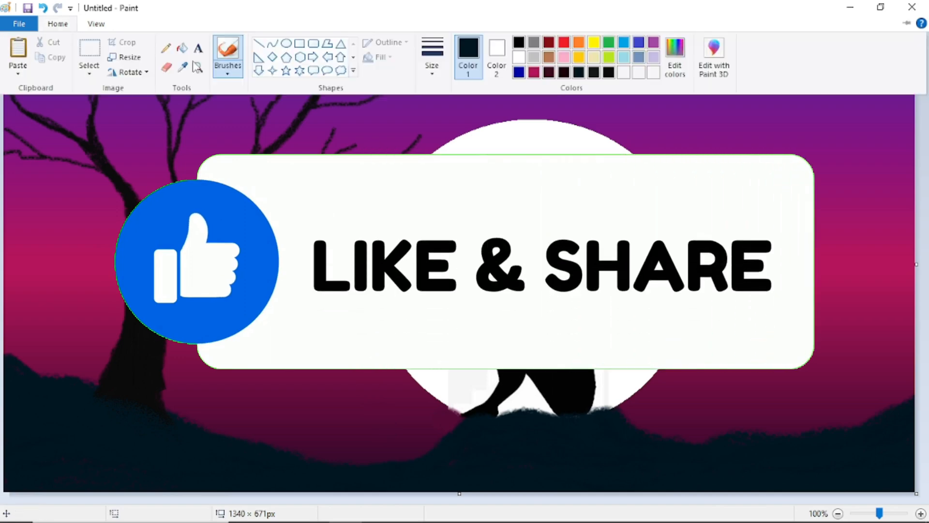
click(228, 68)
click(310, 121)
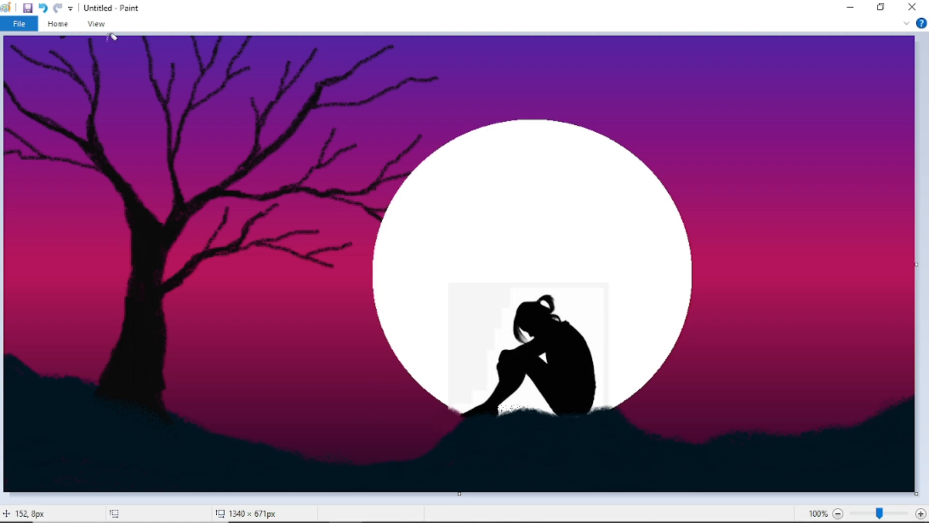
- Touch up the moon in white around the girl's head, then undo the stray stroke
click(58, 23)
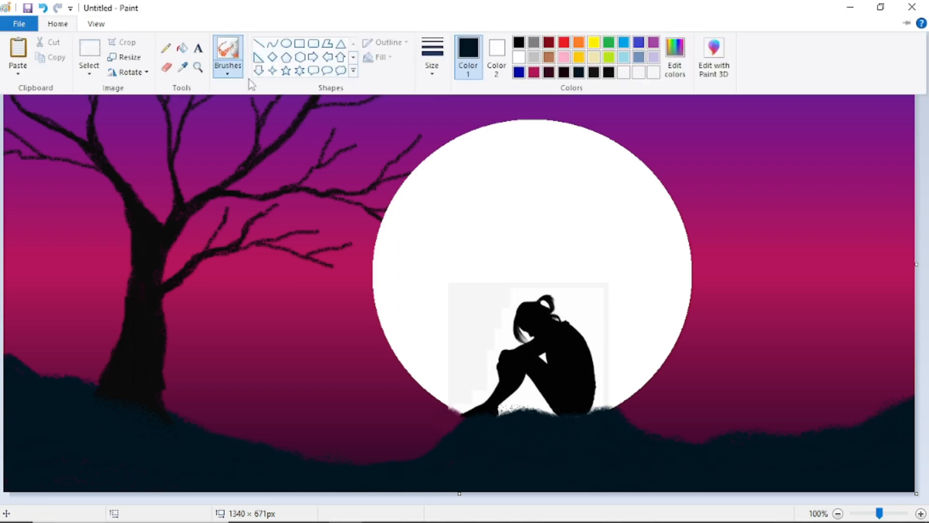
click(519, 57)
click(58, 24)
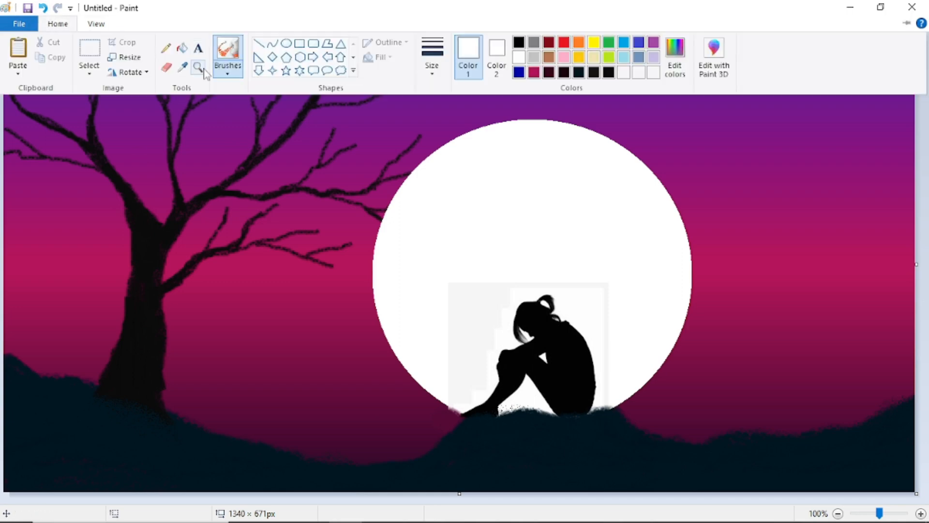
click(236, 72)
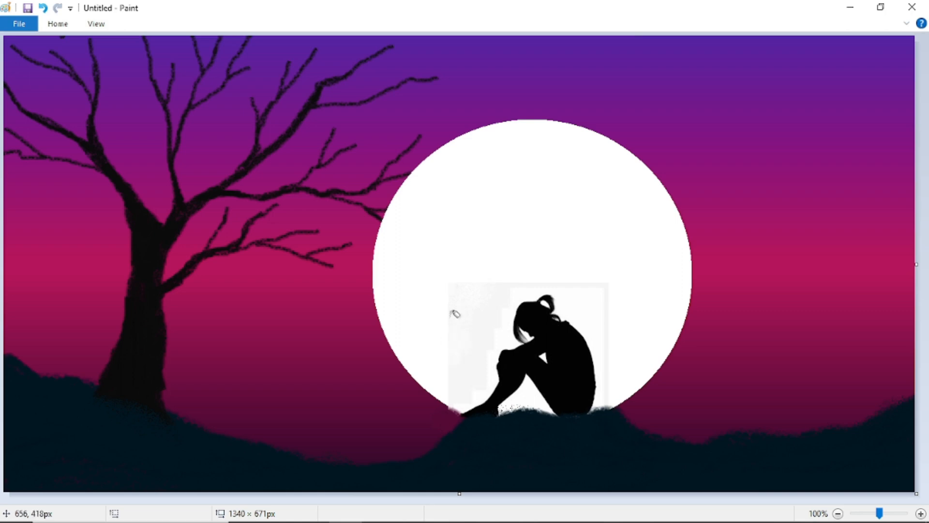
drag(541, 297, 553, 295)
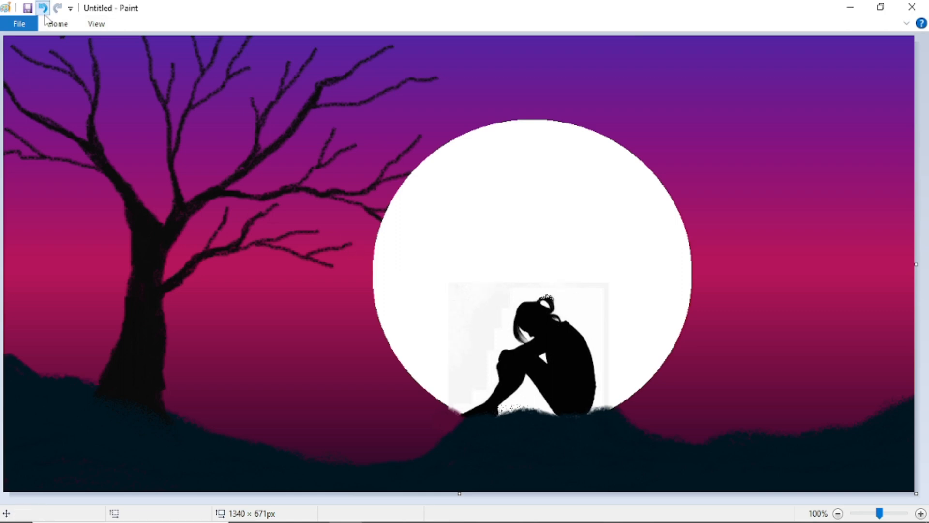
click(43, 8)
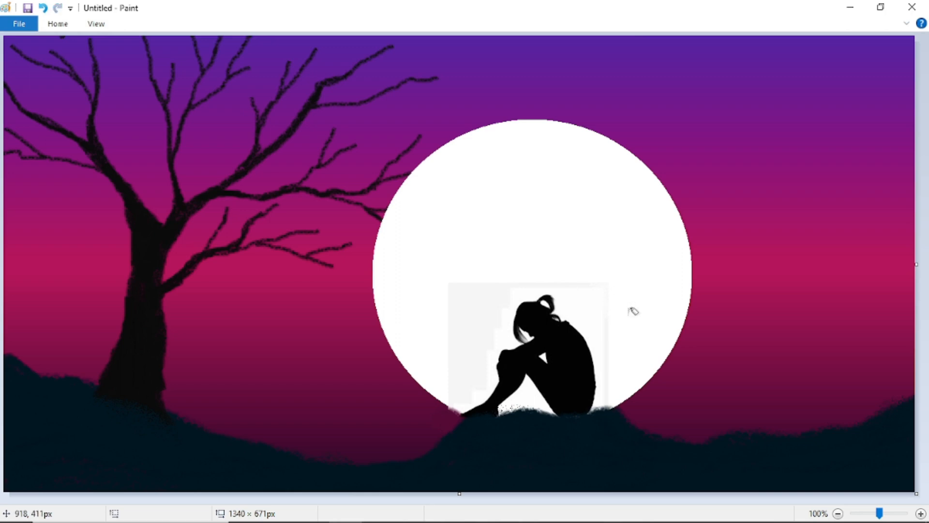
- Spray faint darker haze across the lower and right-hand sky
click(57, 23)
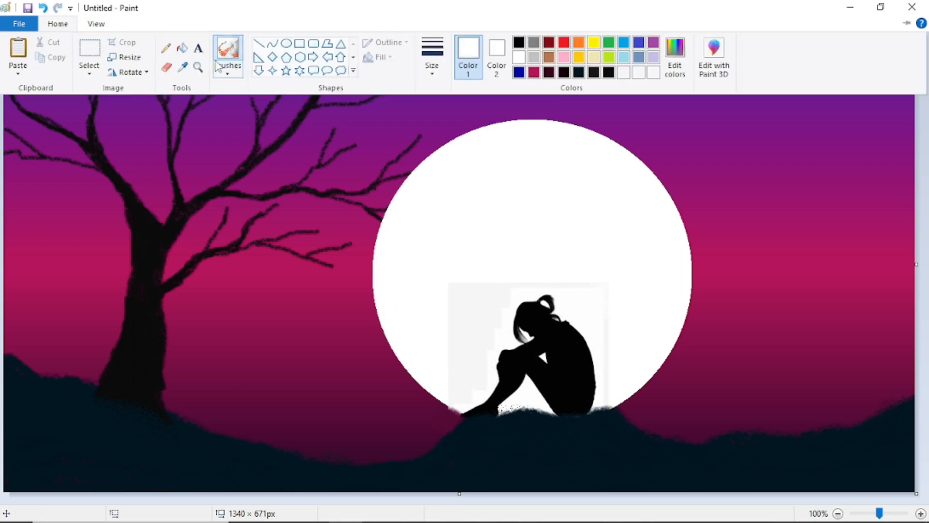
click(183, 68)
mouse_move(249, 411)
mouse_down()
mouse_move(260, 376)
mouse_move(388, 378)
mouse_move(357, 410)
mouse_move(68, 355)
mouse_move(77, 338)
mouse_up()
mouse_move(666, 404)
mouse_down()
mouse_move(778, 329)
mouse_move(850, 380)
mouse_move(802, 412)
mouse_move(645, 402)
mouse_move(629, 384)
mouse_up()
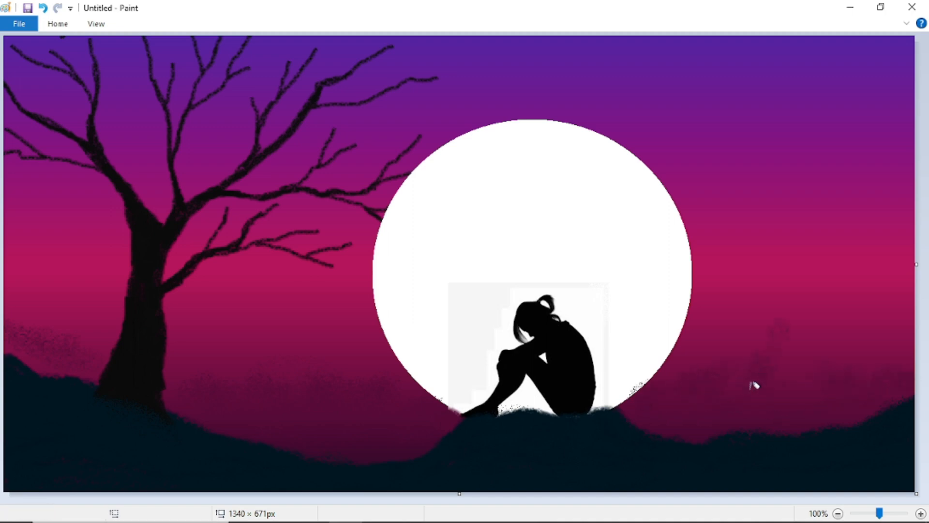
click(57, 23)
click(183, 67)
click(732, 303)
- Sample a sky colour and spray a few specks on the moon's left edge
click(57, 25)
click(181, 69)
click(58, 23)
click(182, 66)
drag(353, 297, 366, 305)
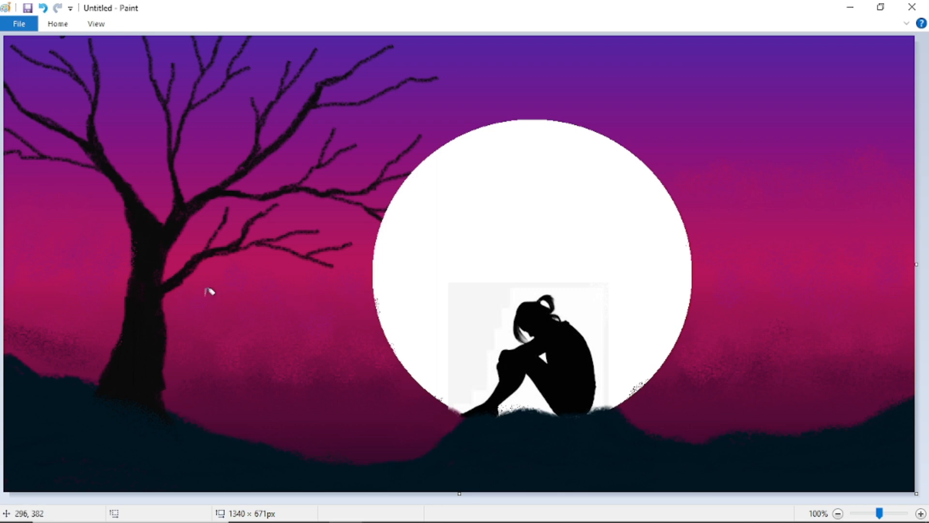
- Spray purple cloud mottling from the top of the sky, undoing overspray on the branches
click(67, 23)
click(182, 69)
click(445, 45)
mouse_move(661, 120)
mouse_down()
mouse_move(728, 143)
mouse_move(690, 87)
mouse_move(625, 135)
mouse_move(600, 138)
mouse_up()
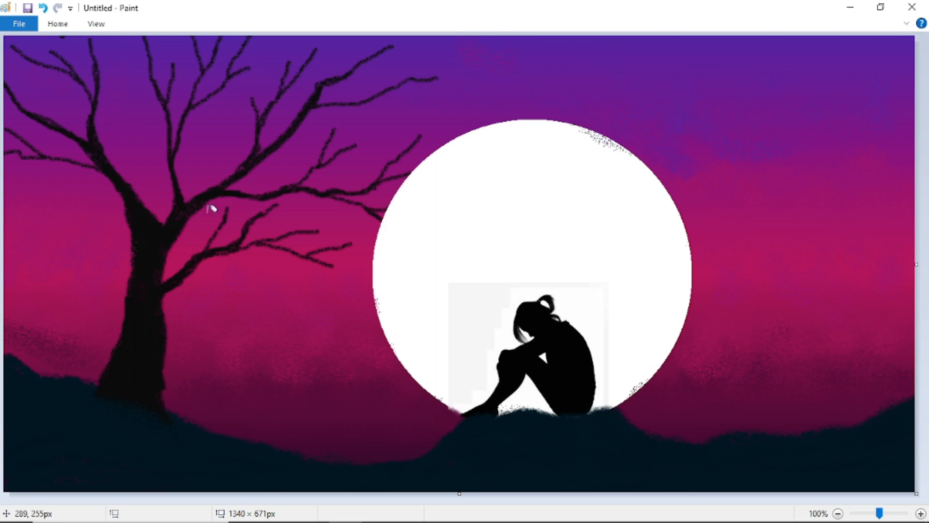
mouse_move(207, 162)
mouse_down()
mouse_move(229, 156)
mouse_move(217, 123)
mouse_up()
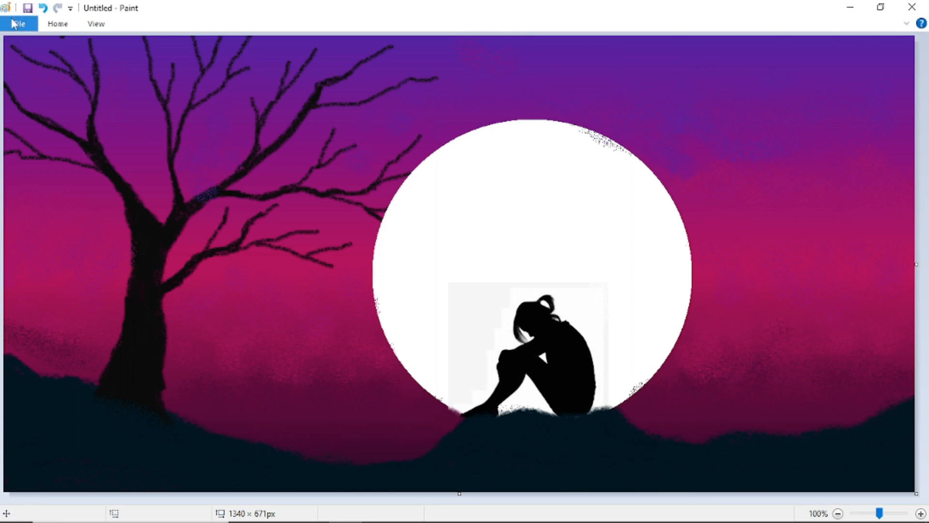
click(42, 8)
- Spray light-grey haze across the upper moon and down its right side
click(58, 24)
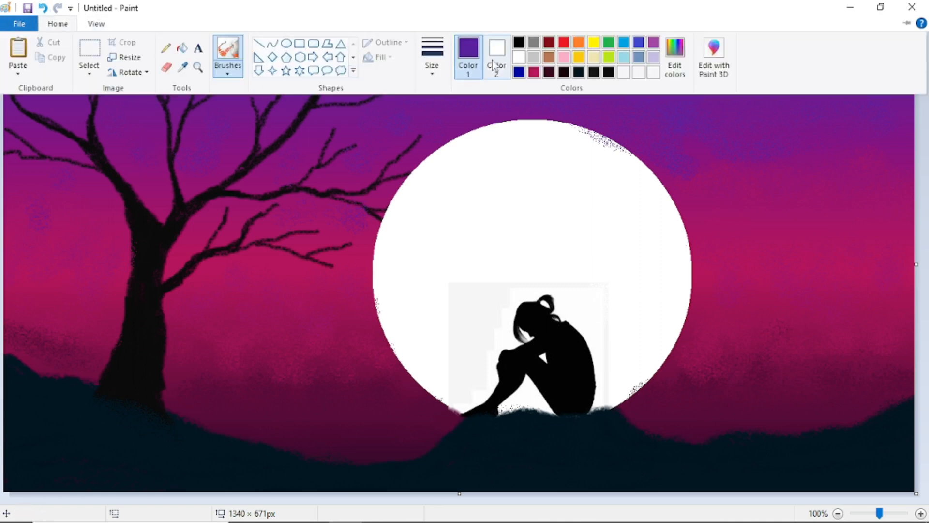
click(518, 58)
click(907, 22)
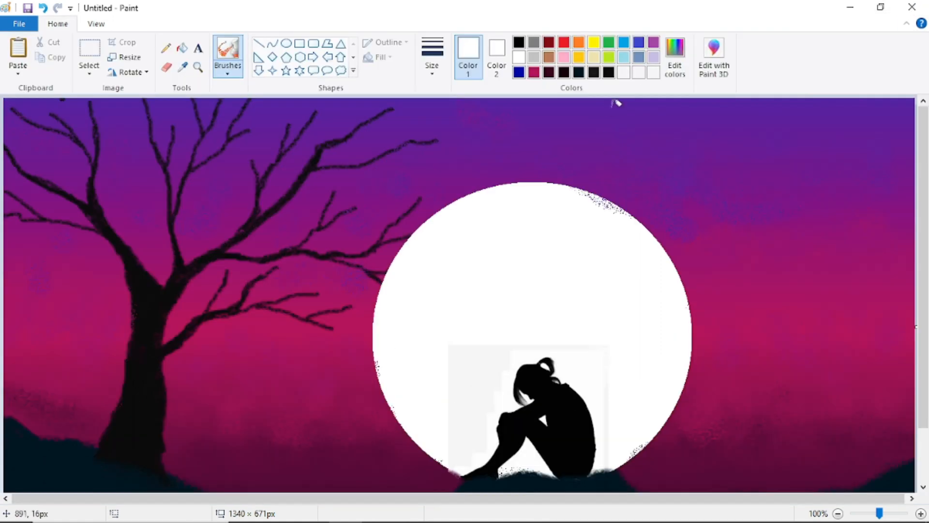
click(679, 73)
click(605, 184)
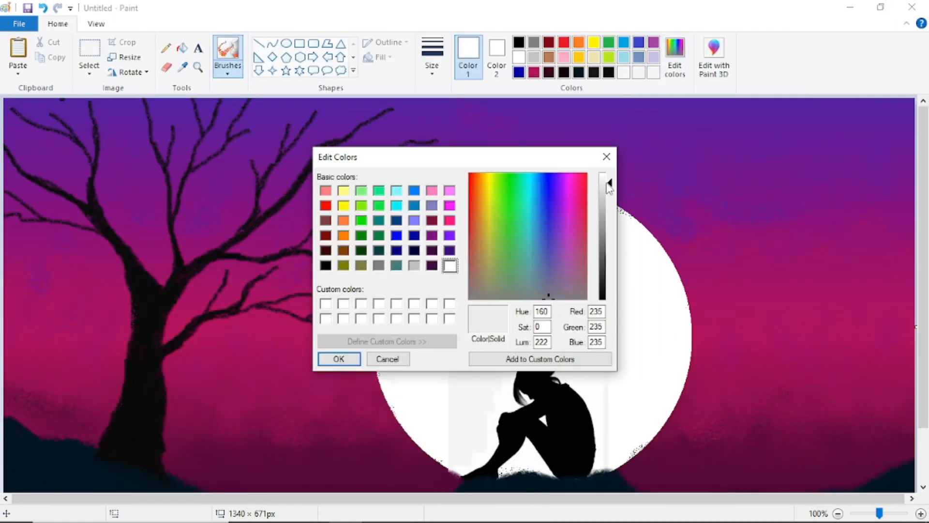
click(339, 367)
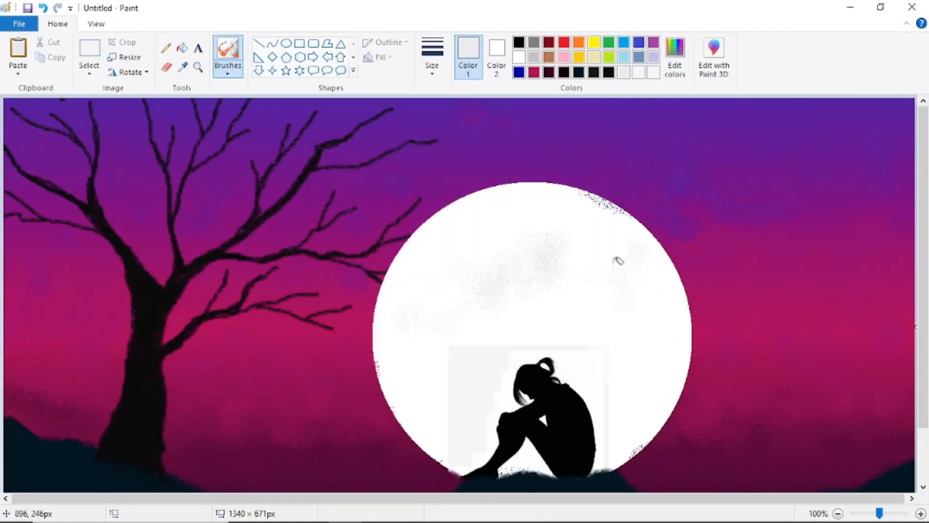
mouse_move(618, 260)
mouse_down()
mouse_move(581, 244)
mouse_move(589, 248)
mouse_move(543, 269)
mouse_move(434, 264)
mouse_move(539, 241)
mouse_move(640, 300)
mouse_up()
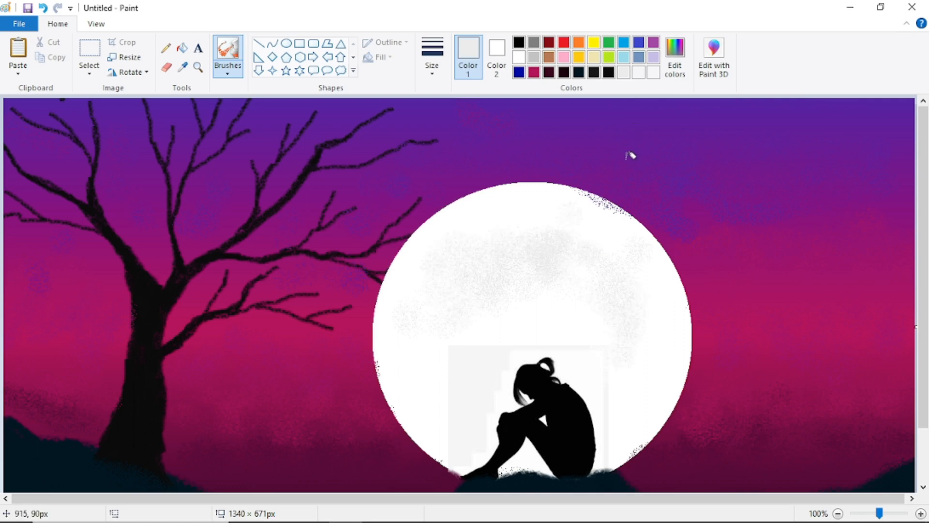
drag(631, 386, 622, 298)
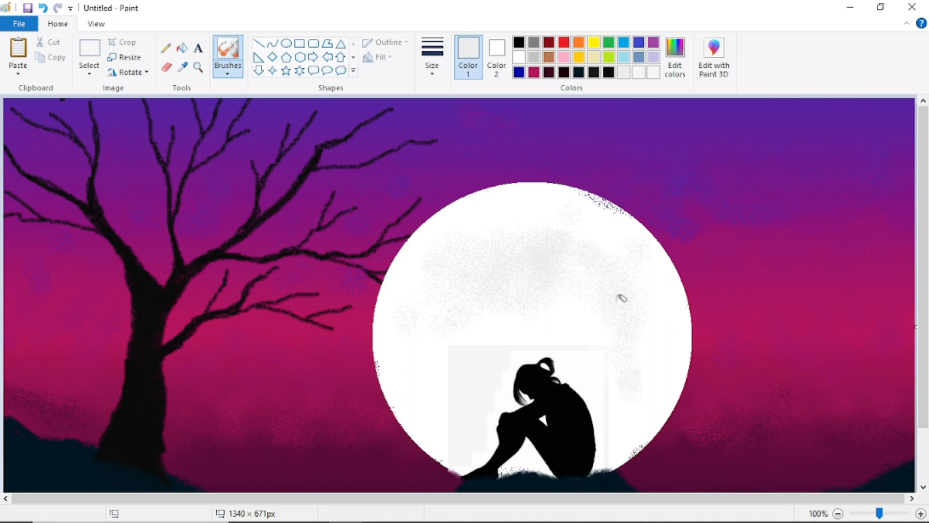
- Add darker grey haze to the moon's top, right side and lower-left edge
click(675, 56)
click(600, 197)
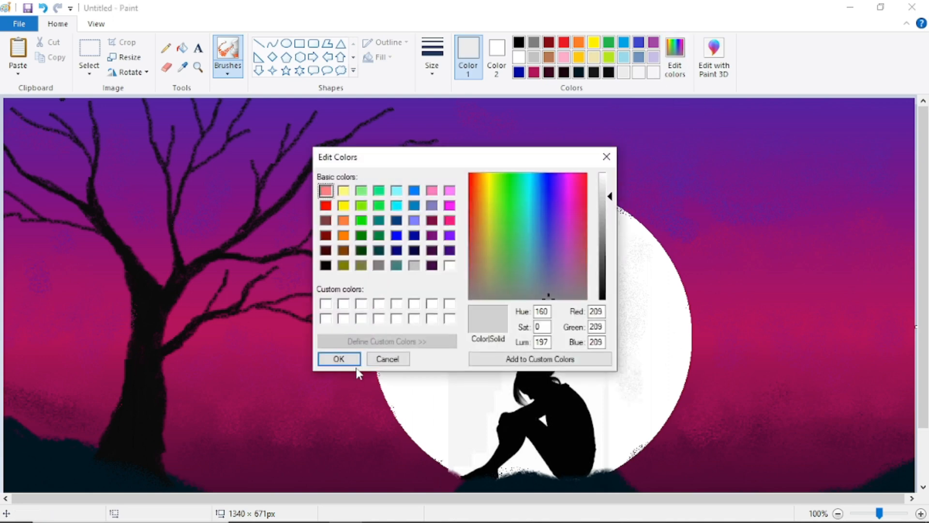
click(354, 362)
mouse_move(530, 240)
mouse_down()
mouse_move(460, 266)
mouse_move(515, 223)
mouse_up()
mouse_move(625, 290)
mouse_down()
mouse_move(651, 326)
mouse_move(663, 383)
mouse_move(624, 292)
mouse_move(528, 223)
mouse_move(474, 252)
mouse_move(530, 239)
mouse_move(448, 260)
mouse_move(514, 214)
mouse_move(611, 268)
mouse_move(641, 358)
mouse_up()
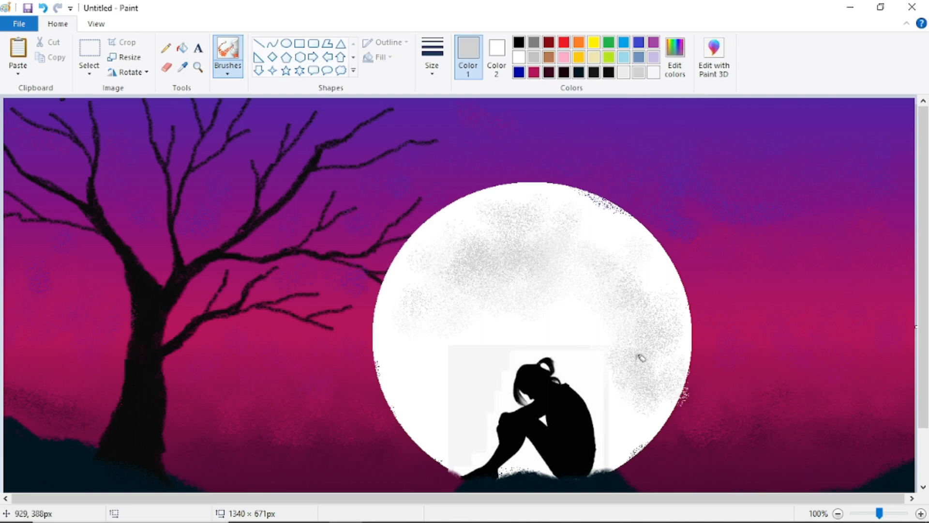
drag(445, 378, 421, 386)
- Select black, a different brush type and the thinnest size for painting branches
click(519, 42)
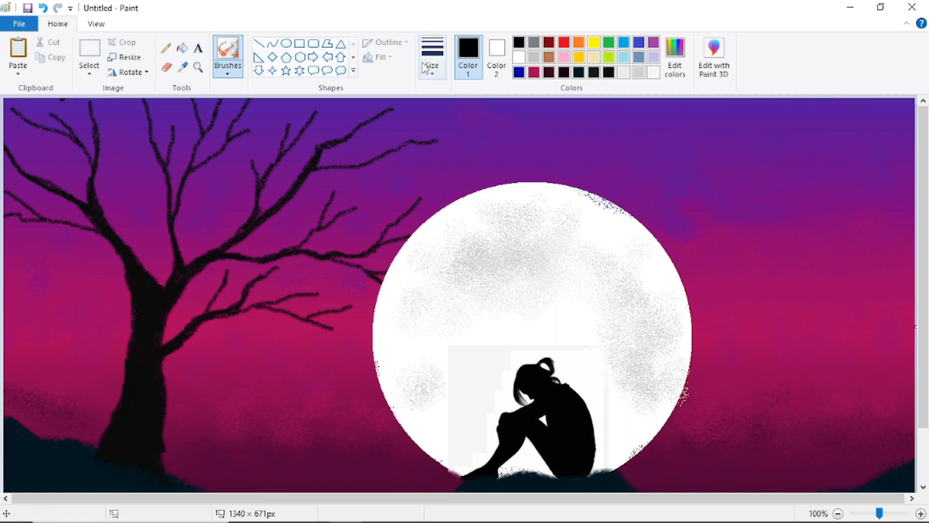
click(227, 72)
click(246, 116)
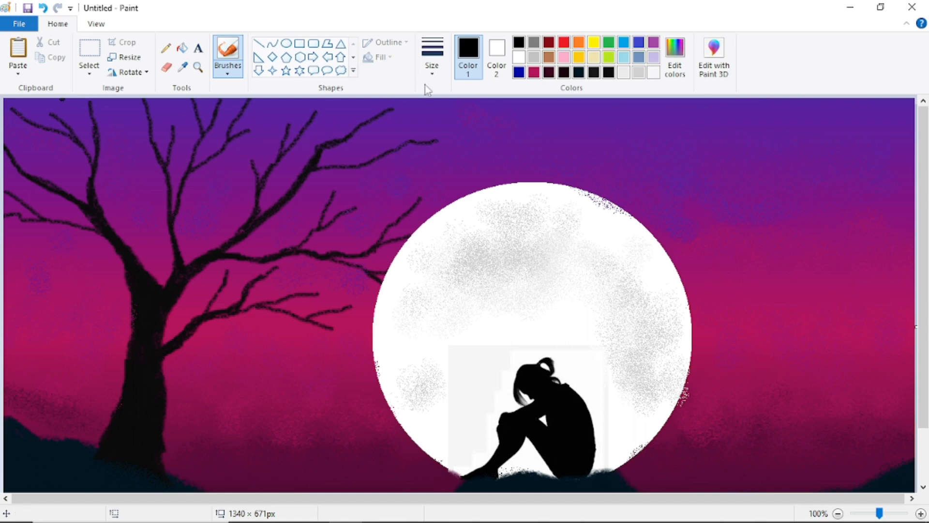
click(429, 73)
click(430, 95)
- Paint thin branches reaching over the moon's upper-left edge, including a small fork
drag(427, 194, 457, 164)
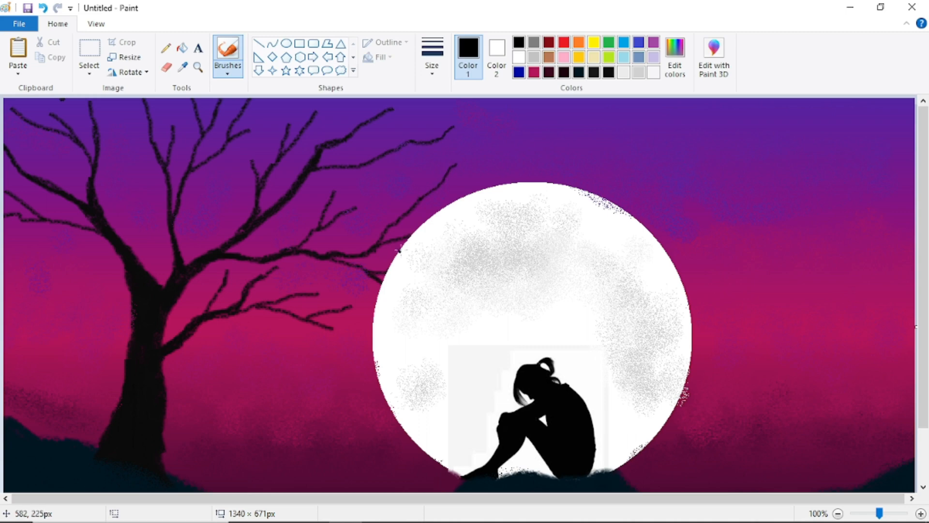
drag(406, 238, 466, 219)
drag(387, 271, 429, 259)
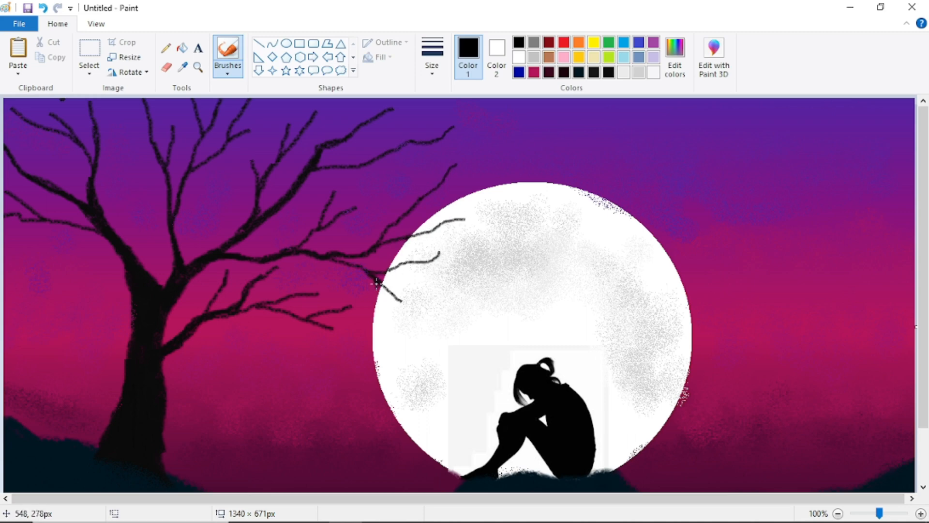
mouse_move(413, 264)
mouse_down()
mouse_move(439, 244)
mouse_move(463, 189)
mouse_move(516, 166)
mouse_up()
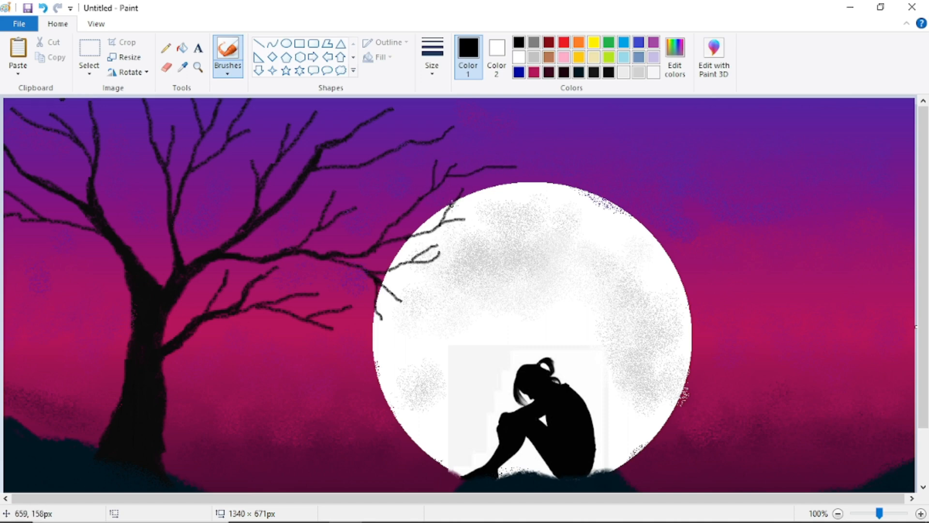
drag(452, 205, 516, 192)
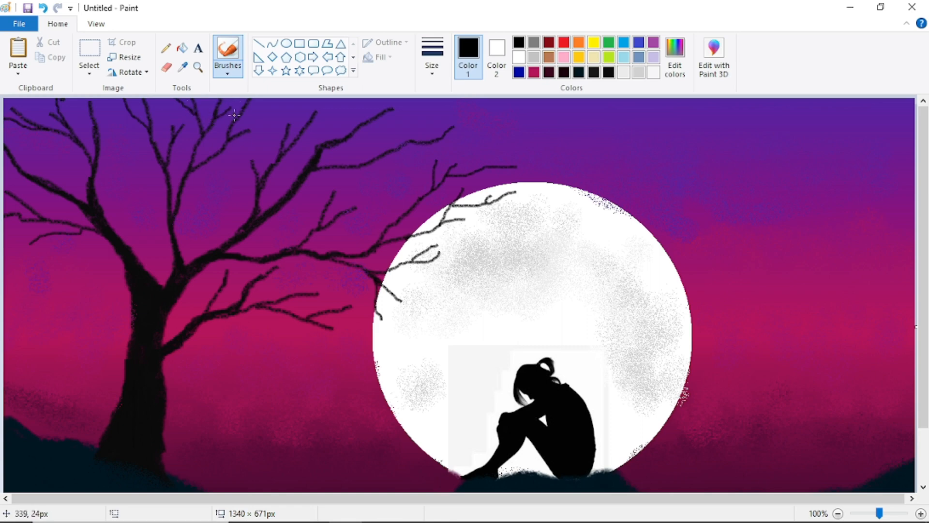
- Add more twigs to the upper, lower and left branches, undoing two unwanted ones
drag(260, 110, 314, 99)
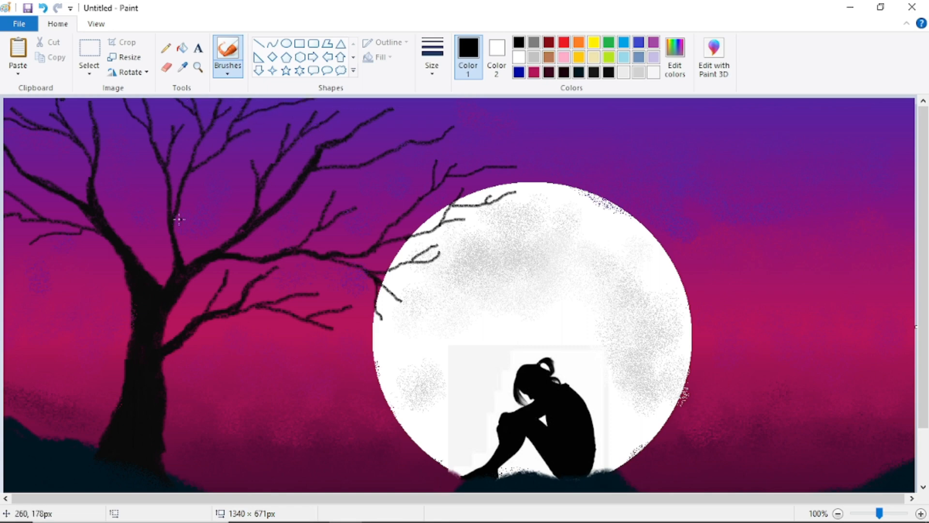
drag(259, 307, 305, 342)
drag(248, 313, 283, 332)
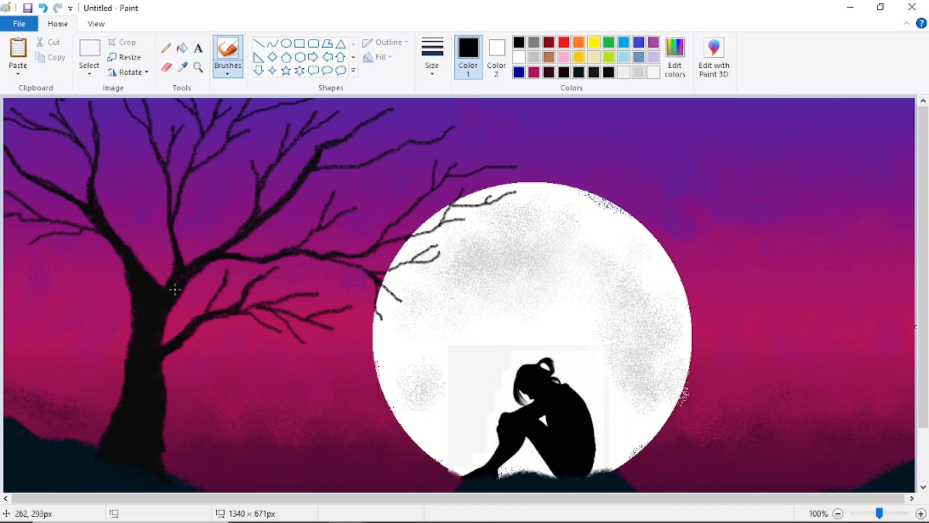
click(42, 8)
click(42, 8)
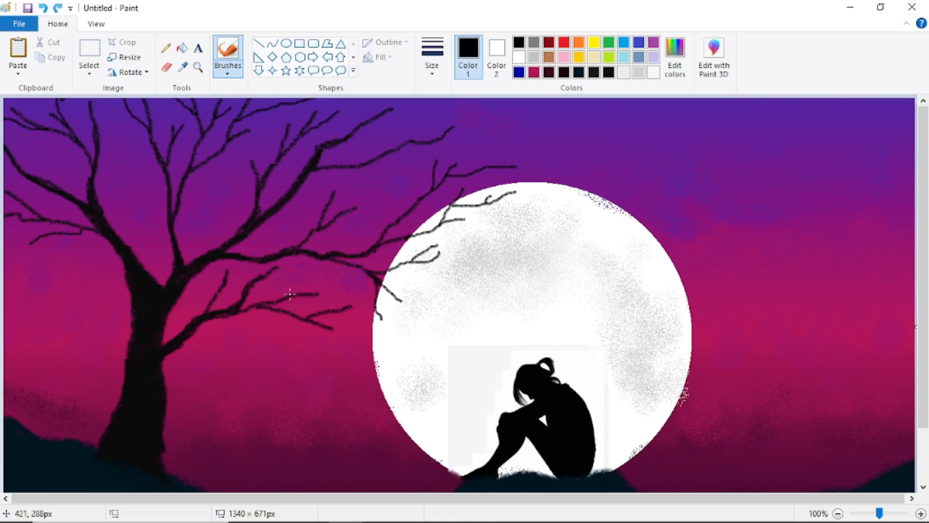
drag(289, 294, 320, 270)
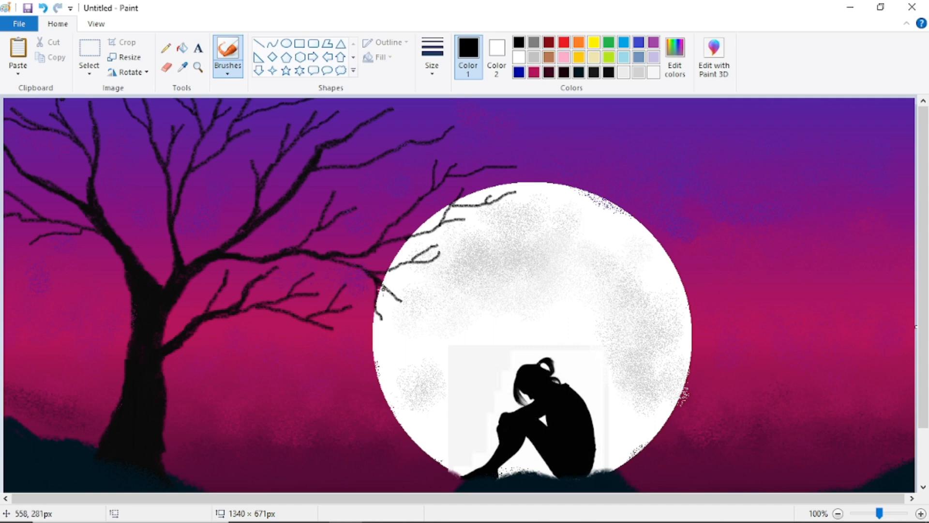
drag(390, 273, 446, 286)
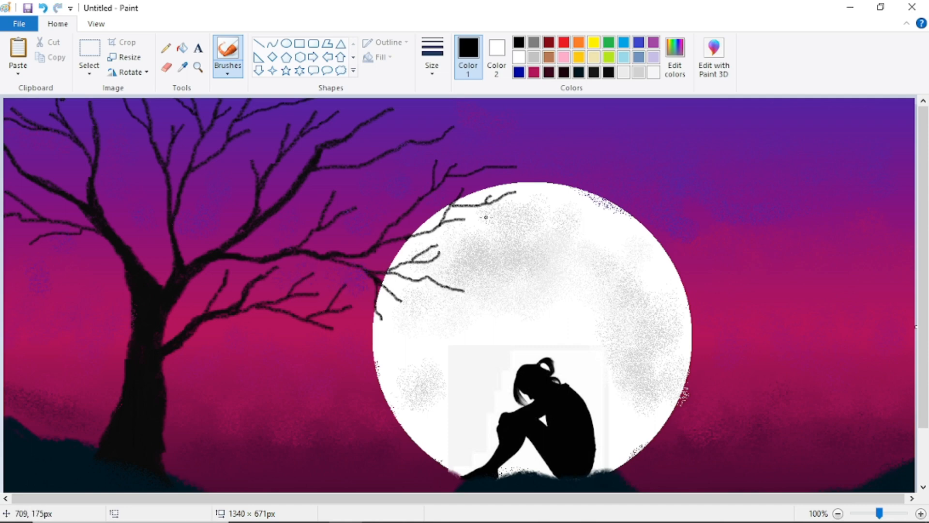
drag(484, 171, 550, 114)
drag(382, 154, 428, 114)
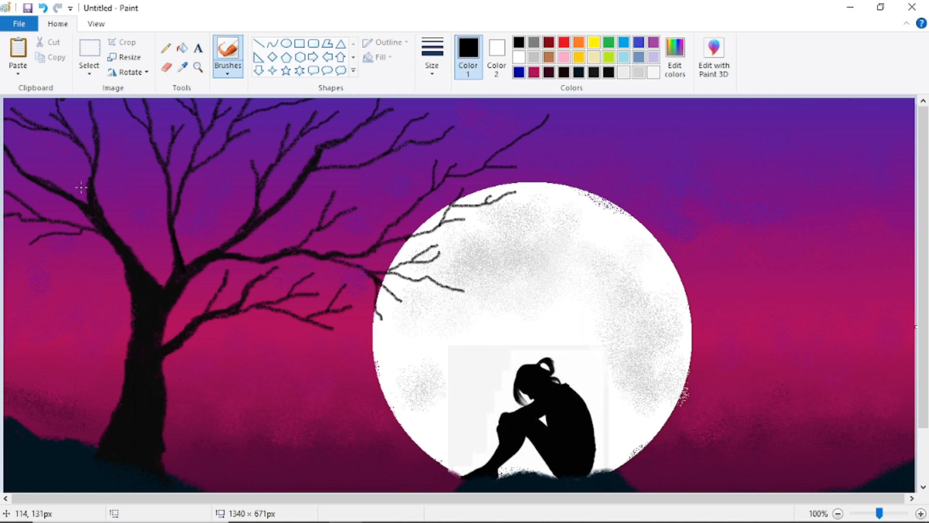
drag(167, 215, 141, 177)
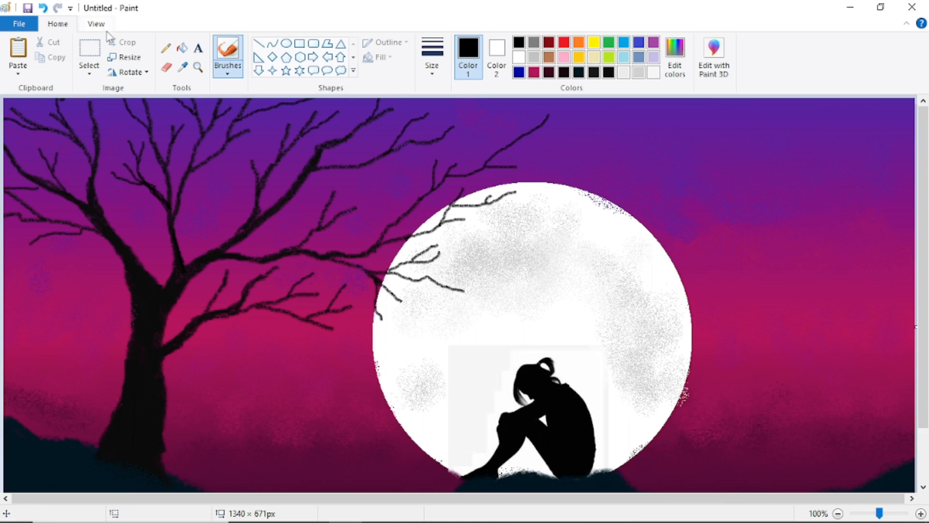
- Undo the last twig, review the finished scene, and pick the Text tool
click(43, 7)
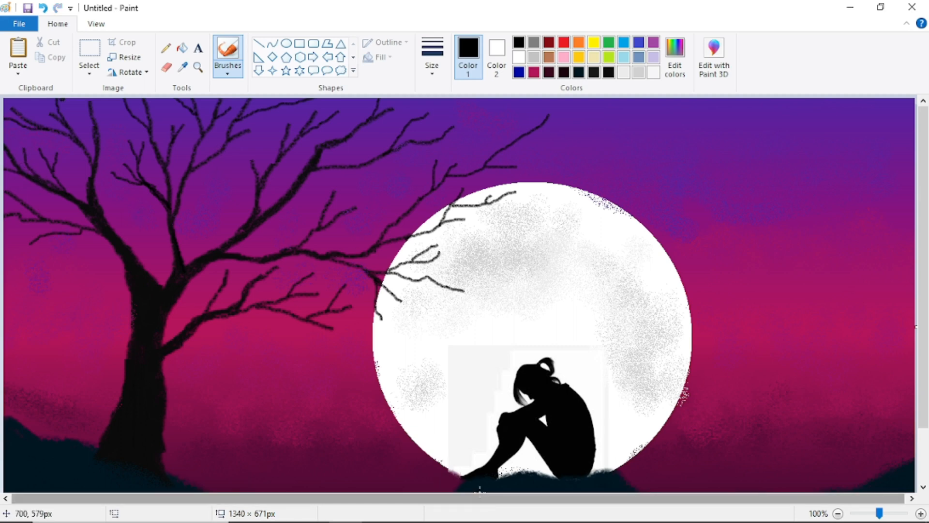
scroll(926, 235, down, 3)
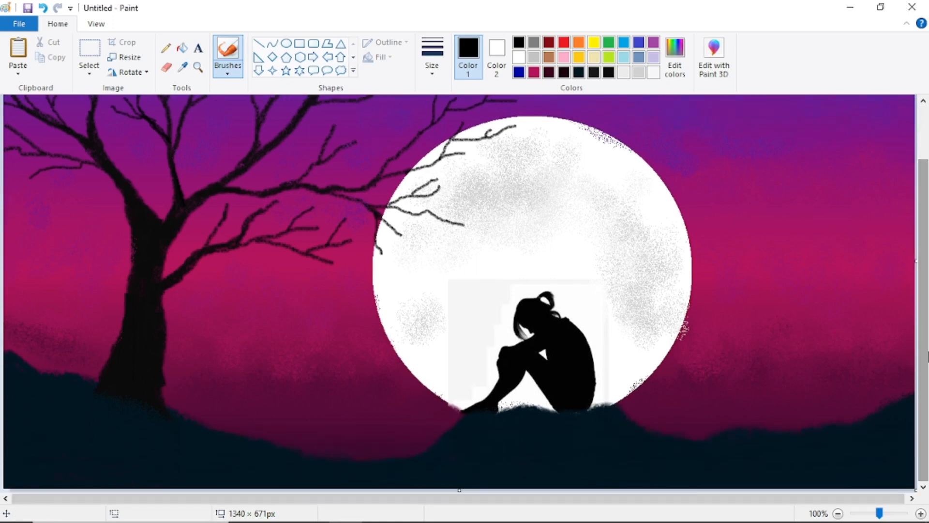
scroll(925, 234, up, 3)
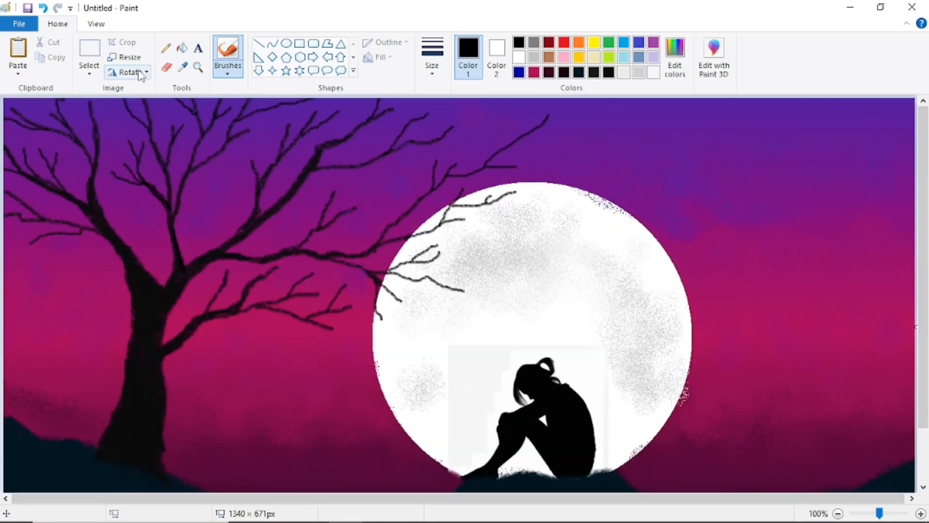
click(198, 48)
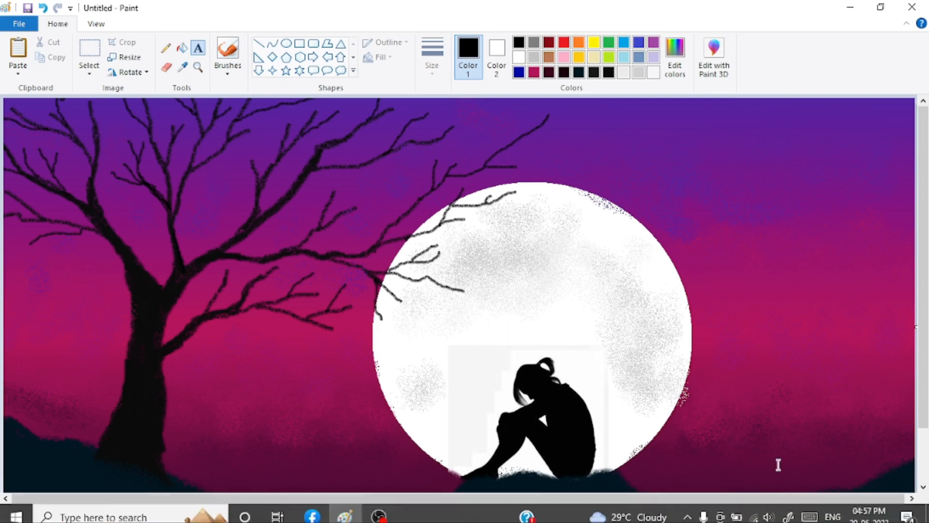
- Type 'SAD GIRL' in a text box right of the moon and make it bold dark blue
drag(688, 403, 912, 457)
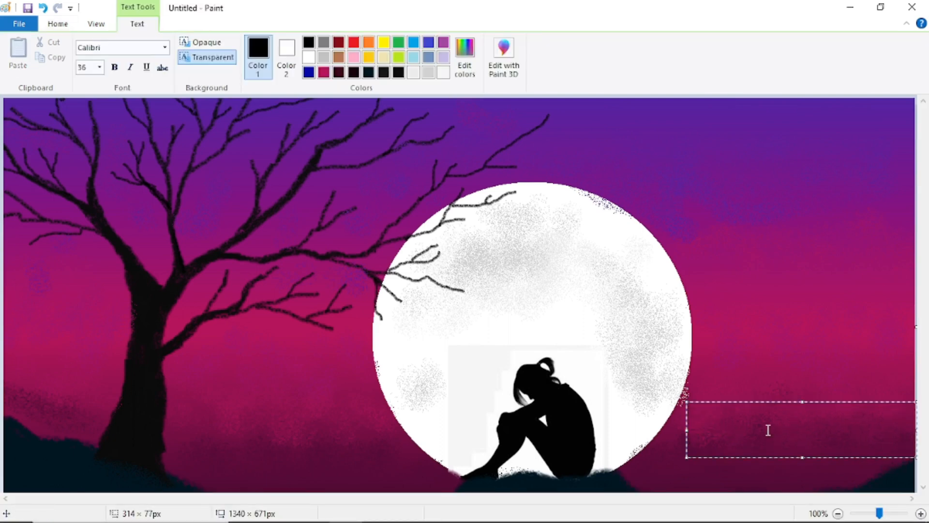
text(SAD )
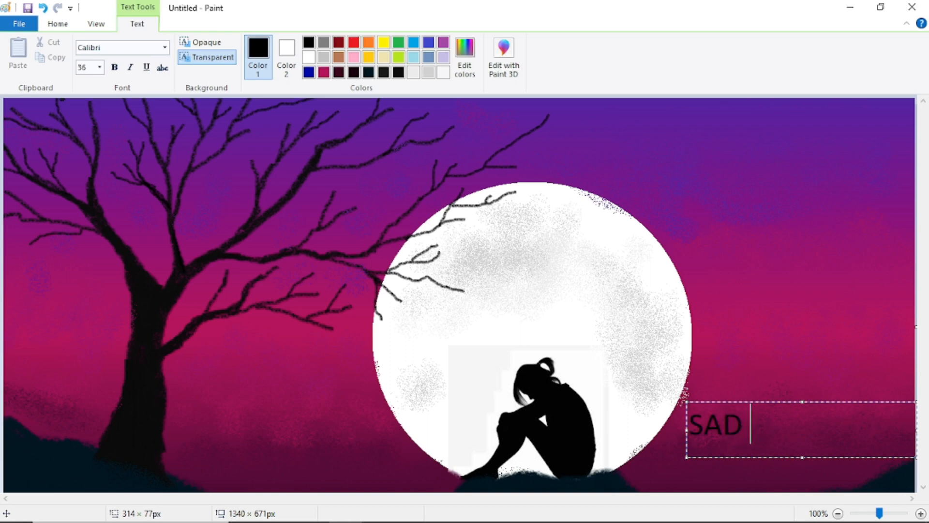
text(GIRL)
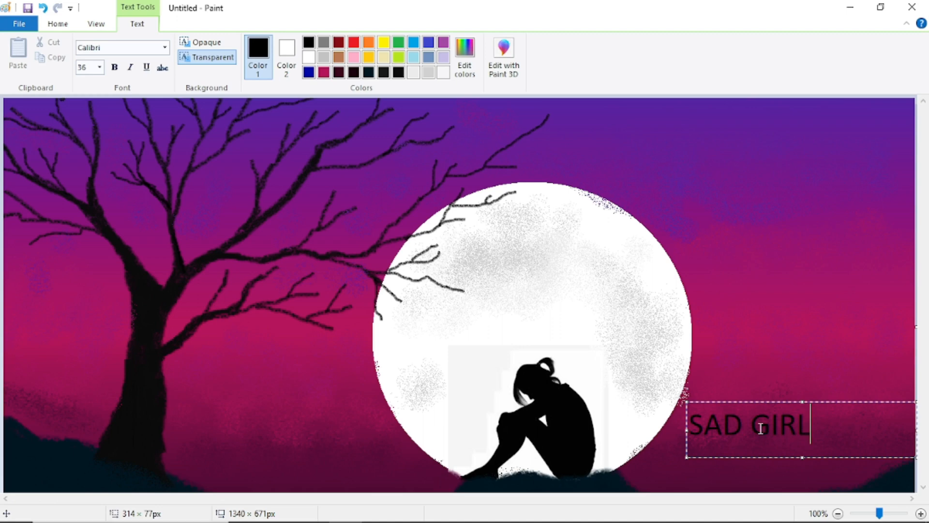
drag(817, 426, 686, 426)
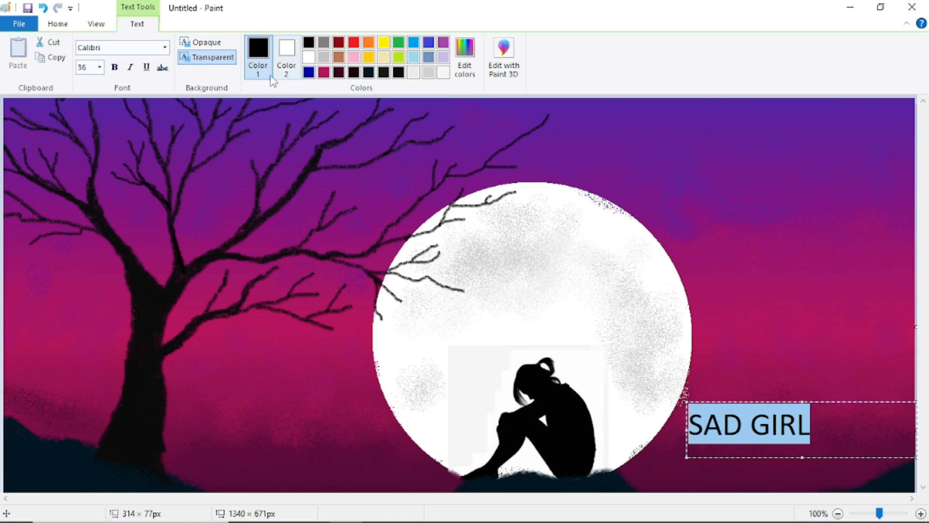
click(114, 67)
click(309, 73)
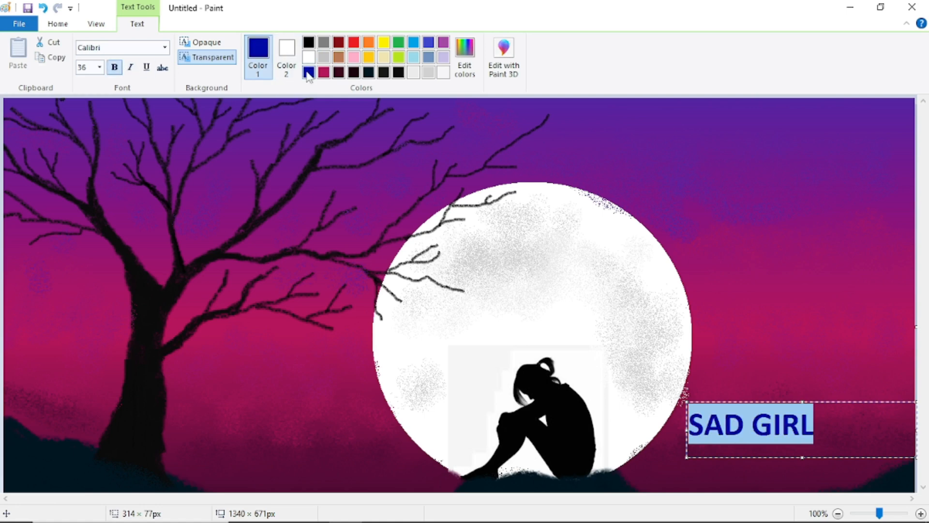
click(780, 235)
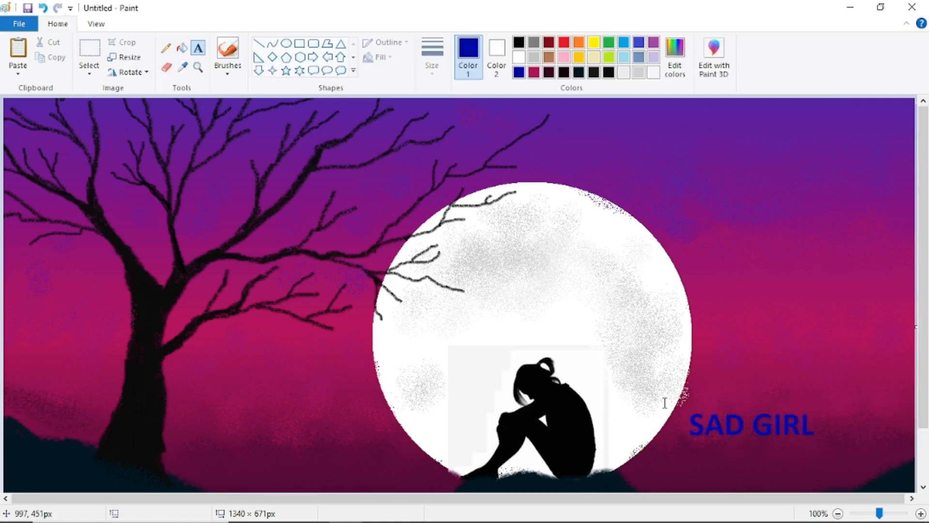
- Try erasing over the caption's S with maroon and near-black colours set, then undo it
click(167, 67)
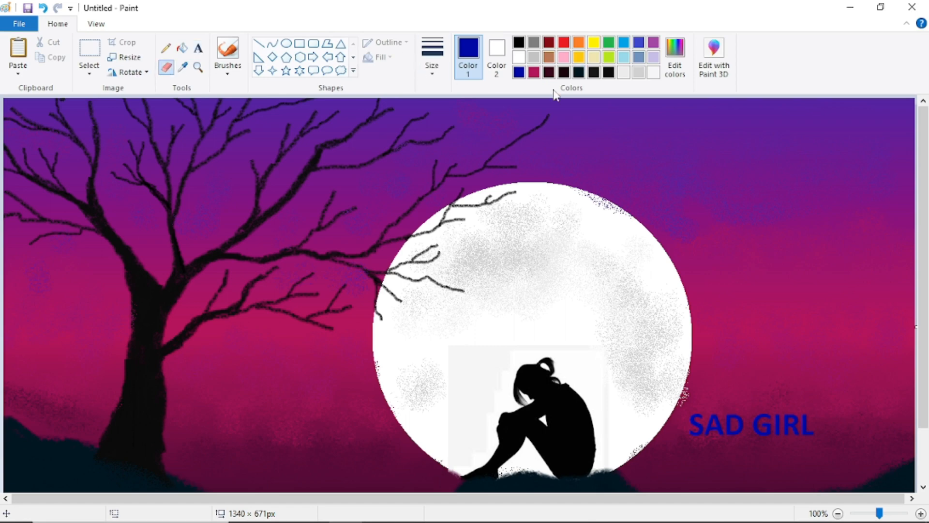
click(549, 72)
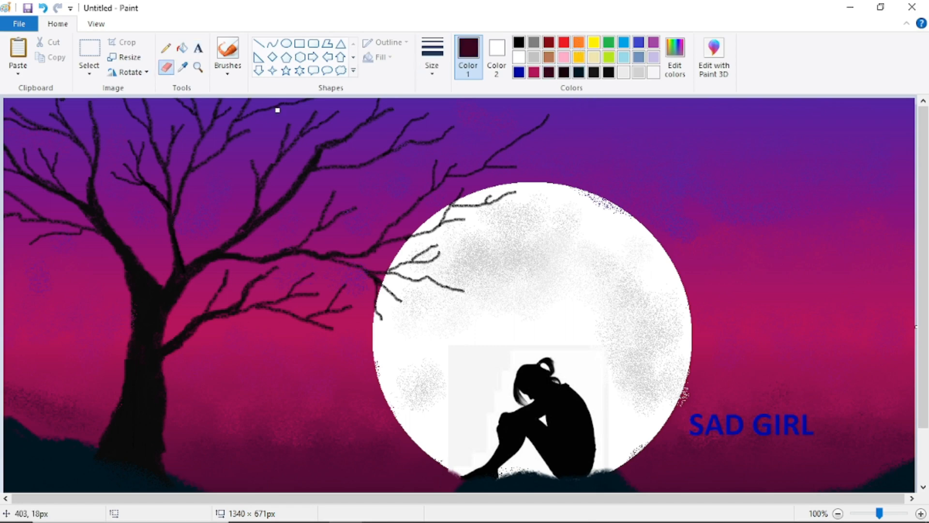
click(432, 55)
click(463, 177)
click(496, 56)
click(564, 72)
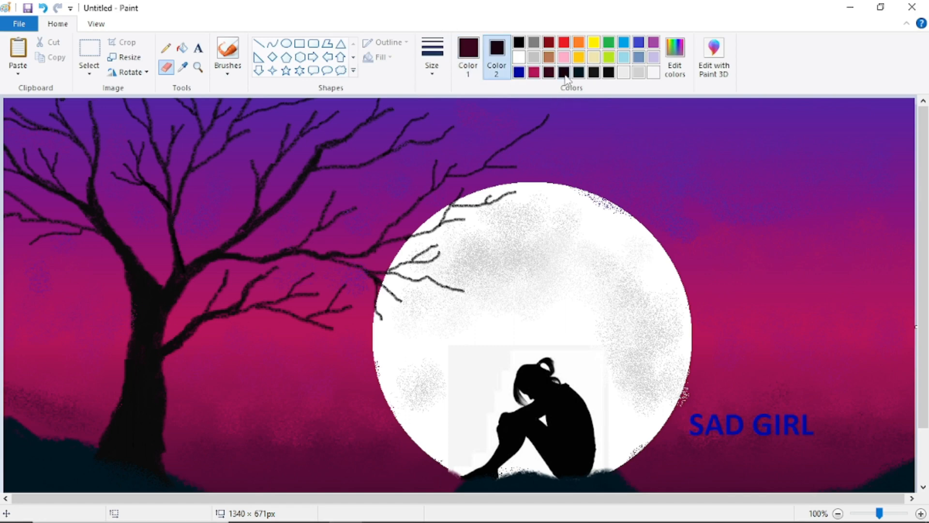
drag(719, 415, 678, 427)
click(43, 8)
- Draw a solid straight line above the SAD GIRL caption and adjust its length and position
click(300, 44)
click(259, 43)
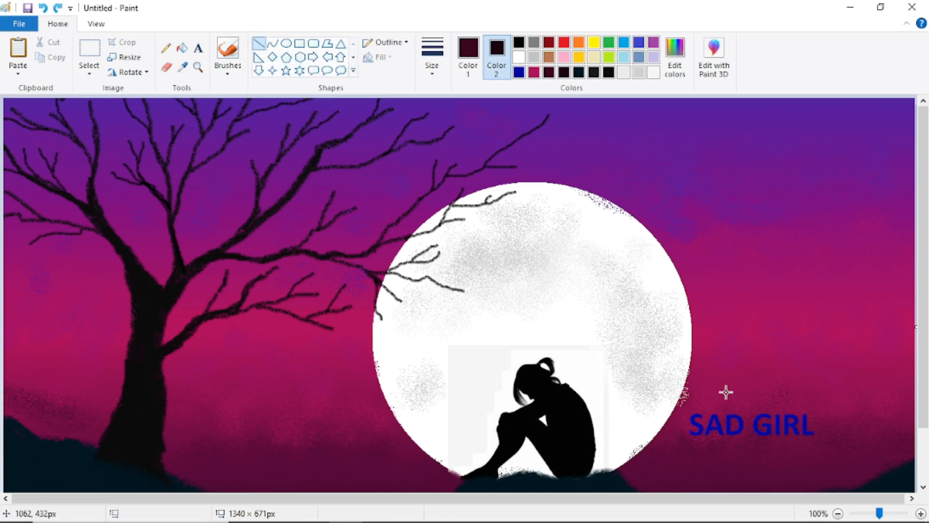
drag(685, 409, 805, 405)
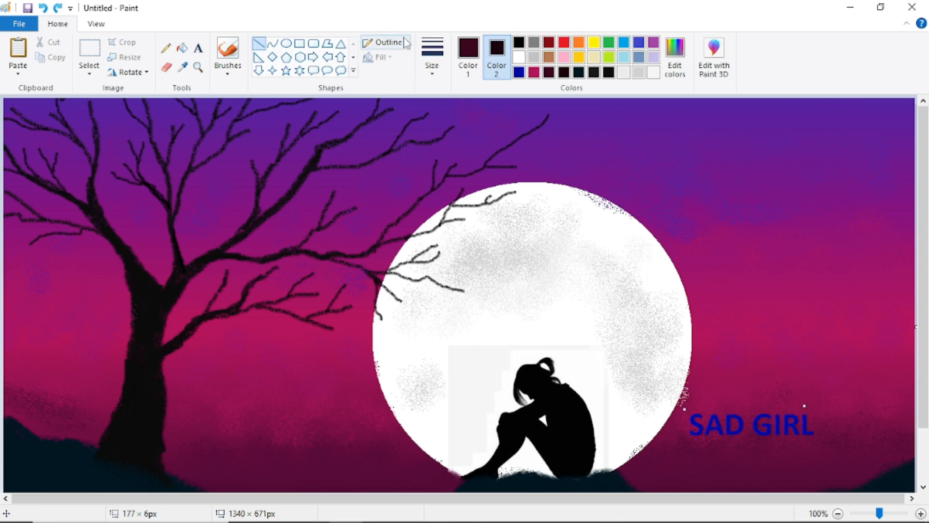
click(387, 42)
click(394, 75)
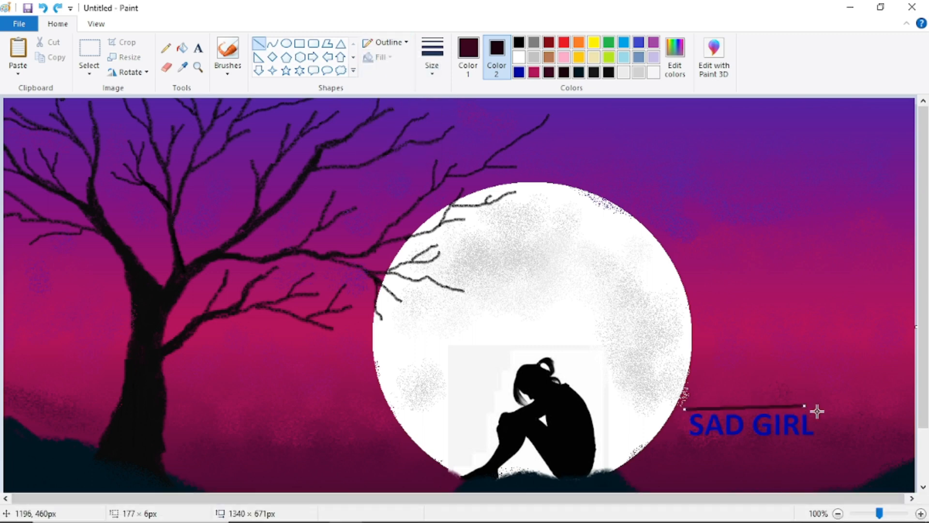
mouse_move(804, 406)
mouse_down()
mouse_move(832, 415)
mouse_move(779, 412)
mouse_move(822, 402)
mouse_move(815, 413)
mouse_move(736, 405)
mouse_move(816, 410)
mouse_up()
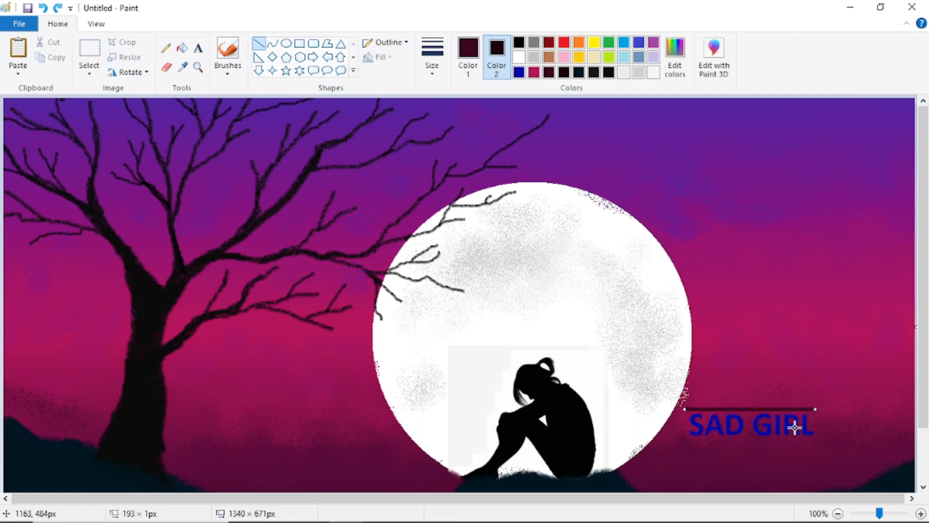
mouse_move(790, 411)
mouse_down()
mouse_move(783, 429)
mouse_move(788, 405)
mouse_up()
- Delete an accidentally pasted silhouette and remove the line above the caption
key(ctrl+v)
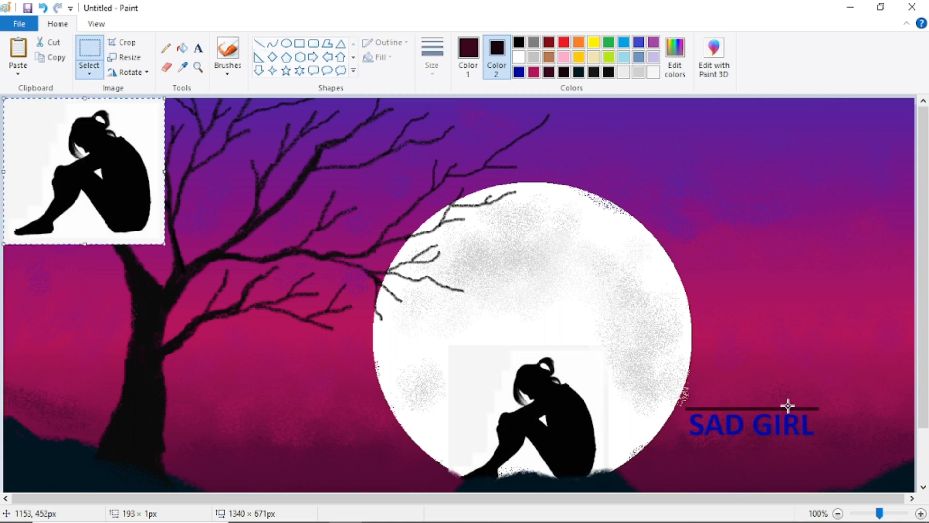
key(Delete)
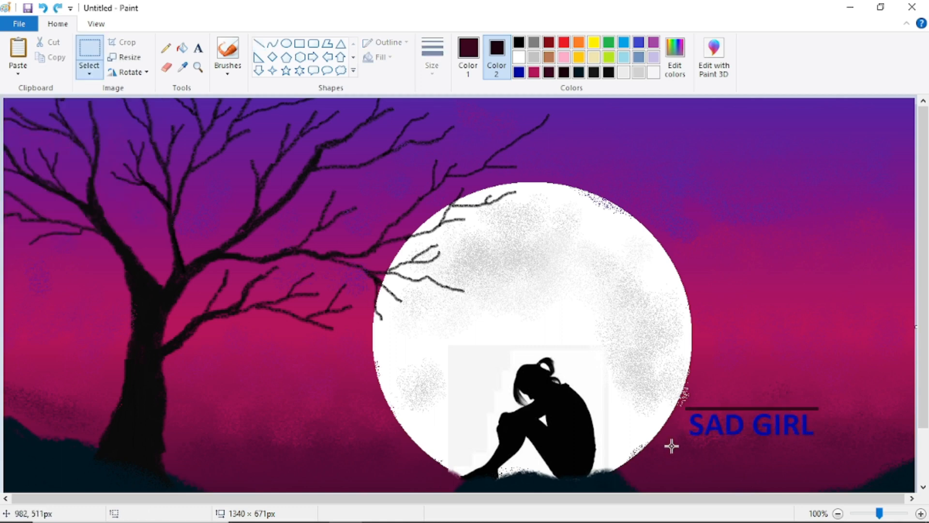
drag(685, 441, 827, 442)
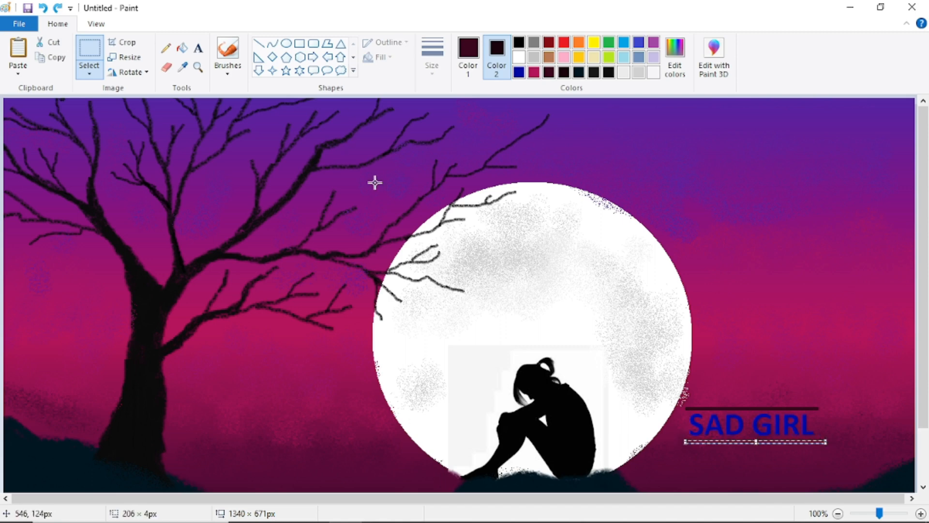
key(ctrl+z)
- Draw a straight line beneath SAD GIRL and make it brown, 1px thick
click(259, 44)
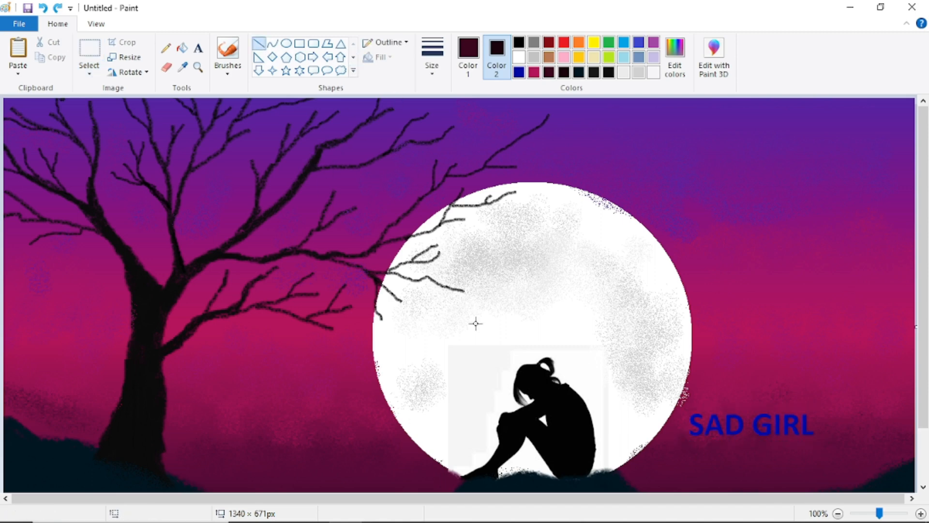
drag(681, 438, 836, 450)
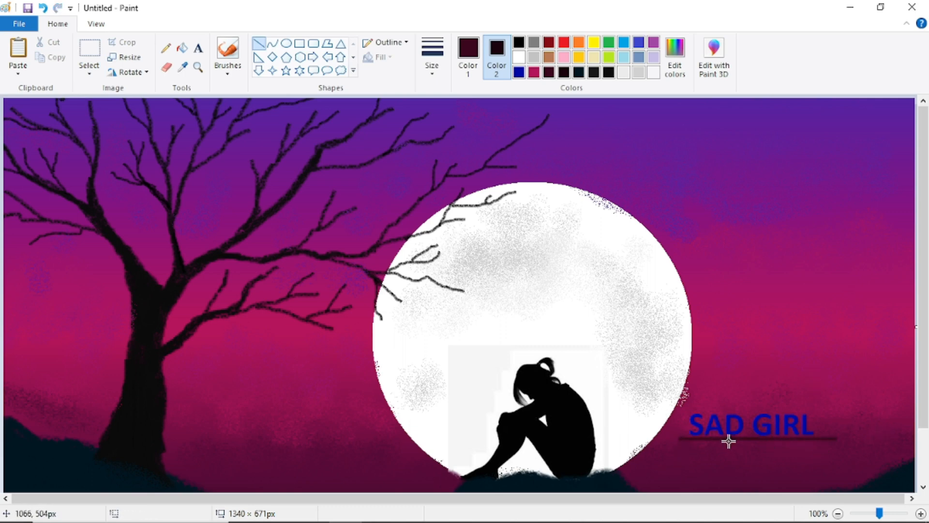
key(ctrl+z)
drag(682, 439, 821, 442)
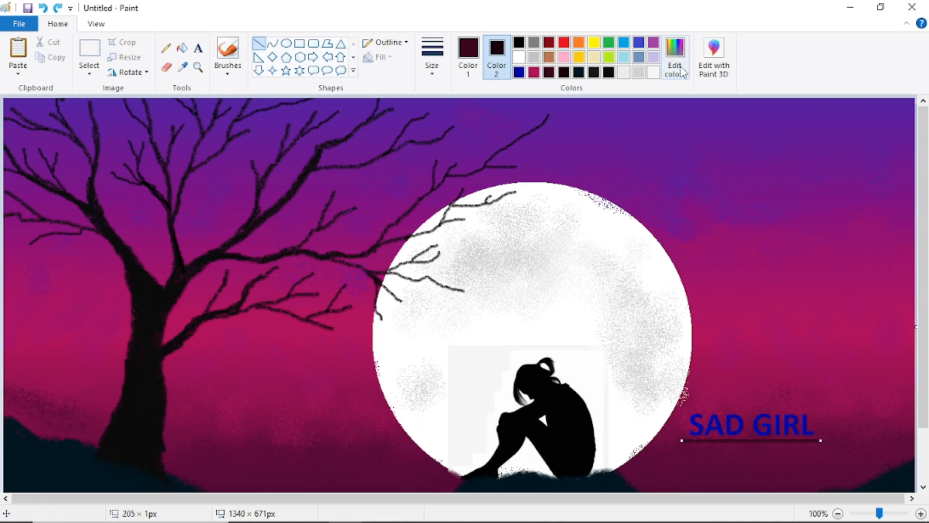
click(468, 53)
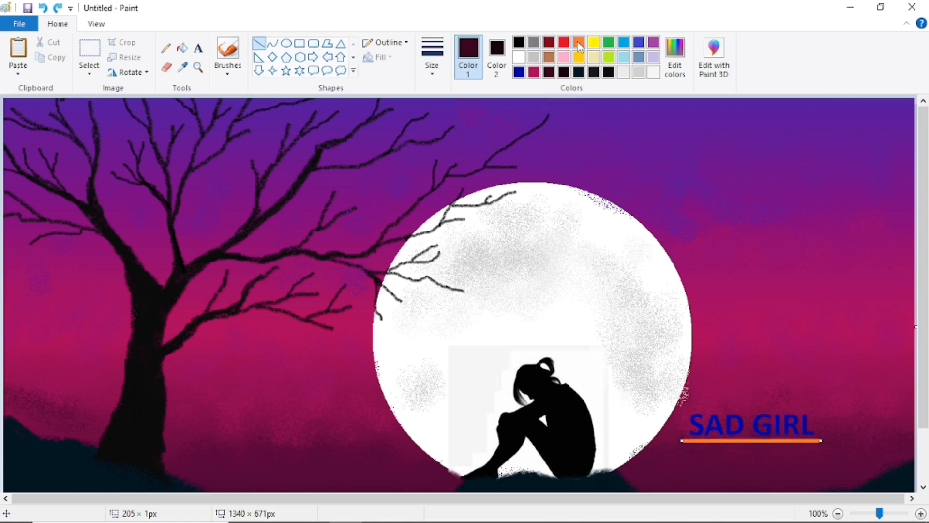
click(549, 58)
click(432, 56)
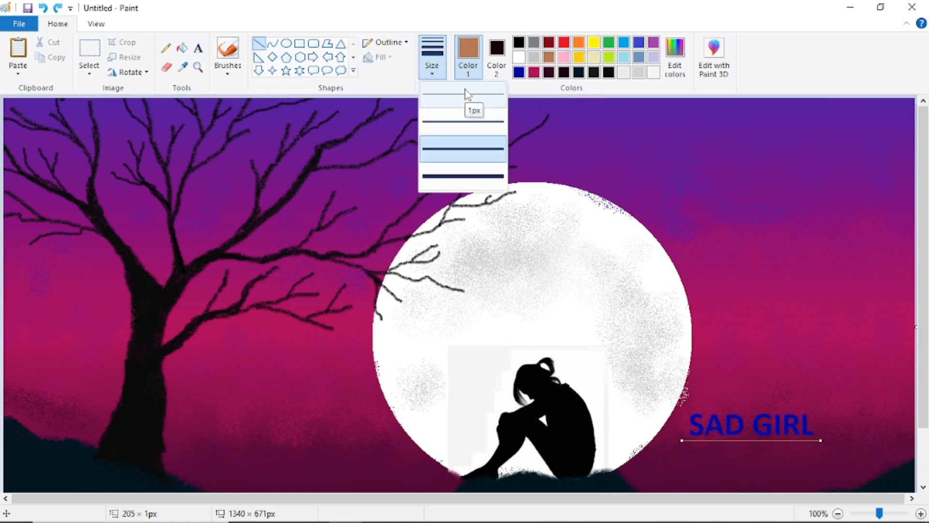
click(466, 94)
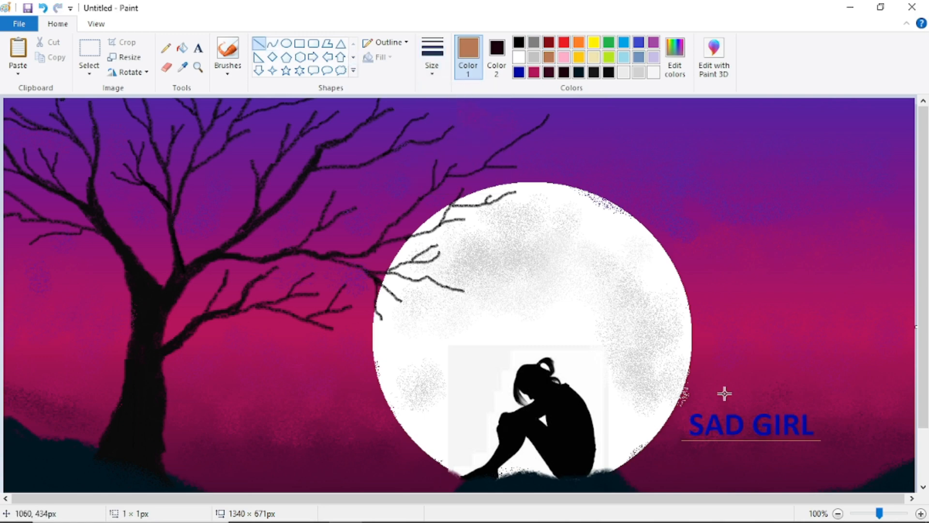